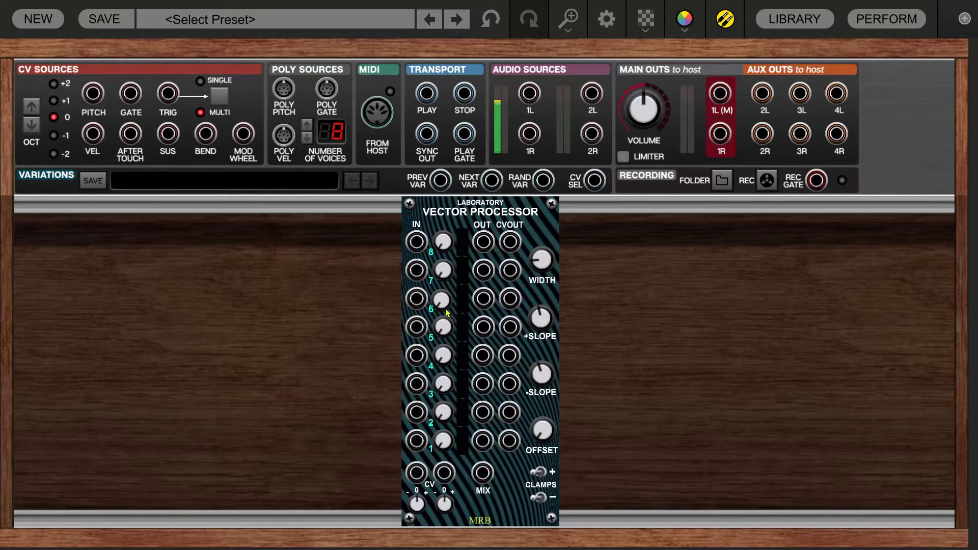
Step: Patch the noise module's pink output into Vector Processor input 4 and set that input's level to 52.9%
mouse_move(440, 237)
key(ctrl+z)
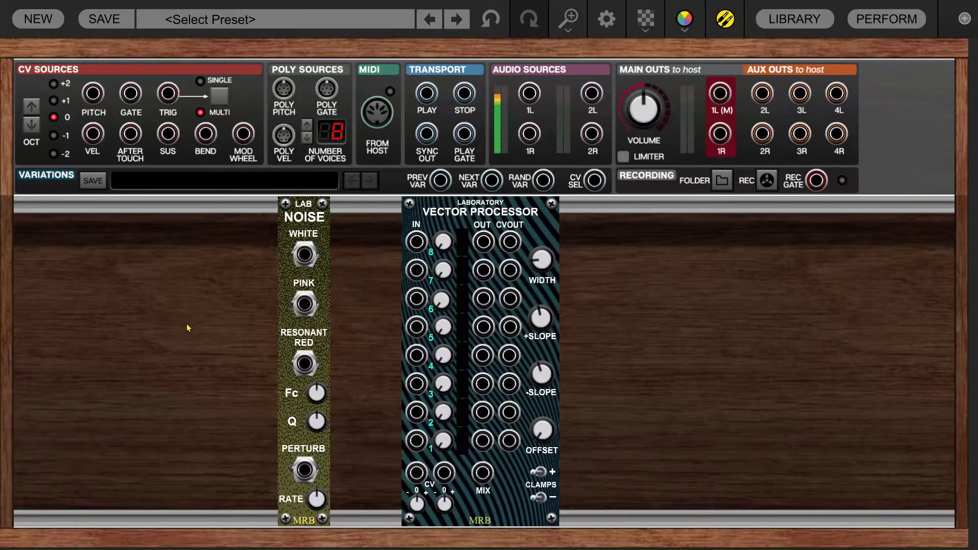
drag(304, 304, 430, 240)
click(442, 360)
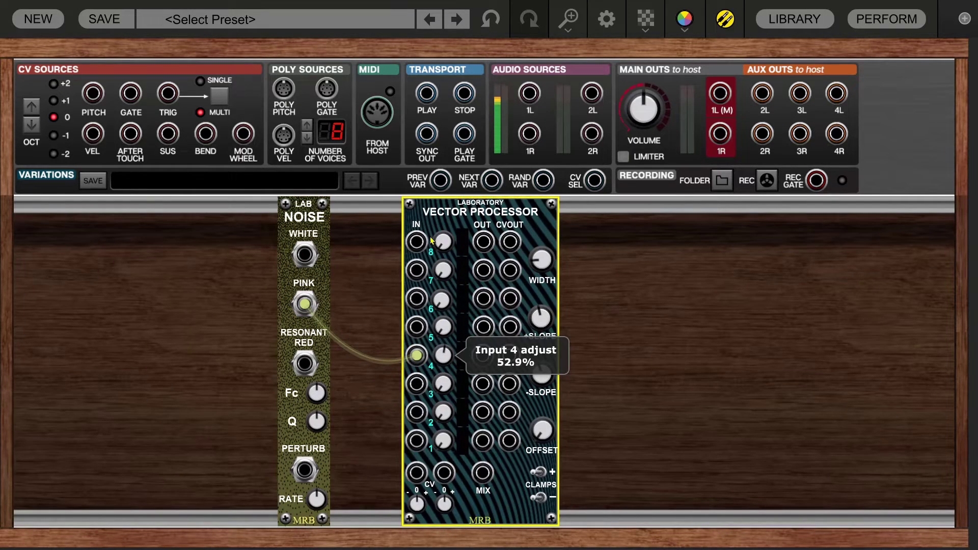
Step: Patch the Vector Processor's mix output into main output 1L (M) and sweep its offset upward
drag(484, 475, 718, 96)
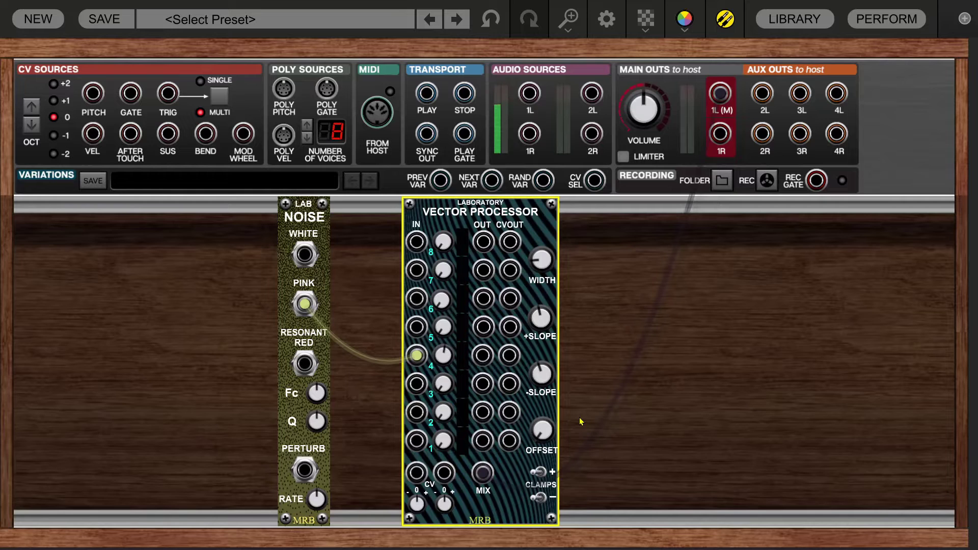
drag(544, 437, 536, 279)
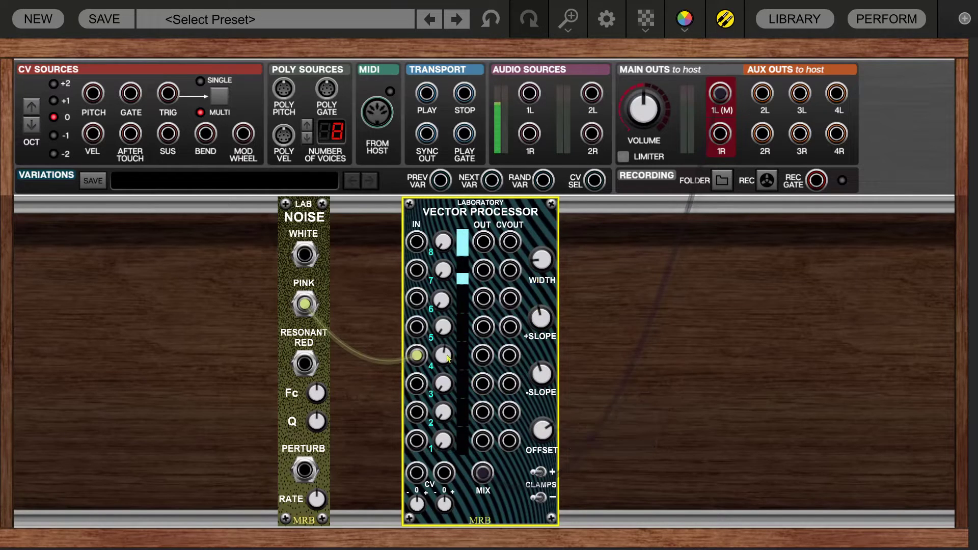
mouse_move(542, 429)
mouse_down()
mouse_move(544, 545)
mouse_move(541, 433)
mouse_up()
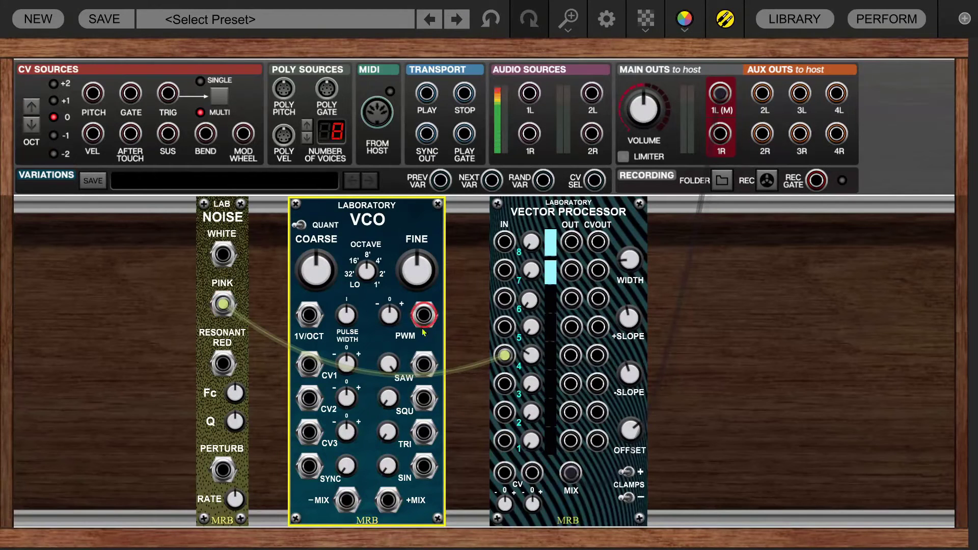
Step: Unplug the pink noise cable from Vector Processor input 4 and raise the VCO's square, triangle and sine levels
drag(504, 355, 438, 347)
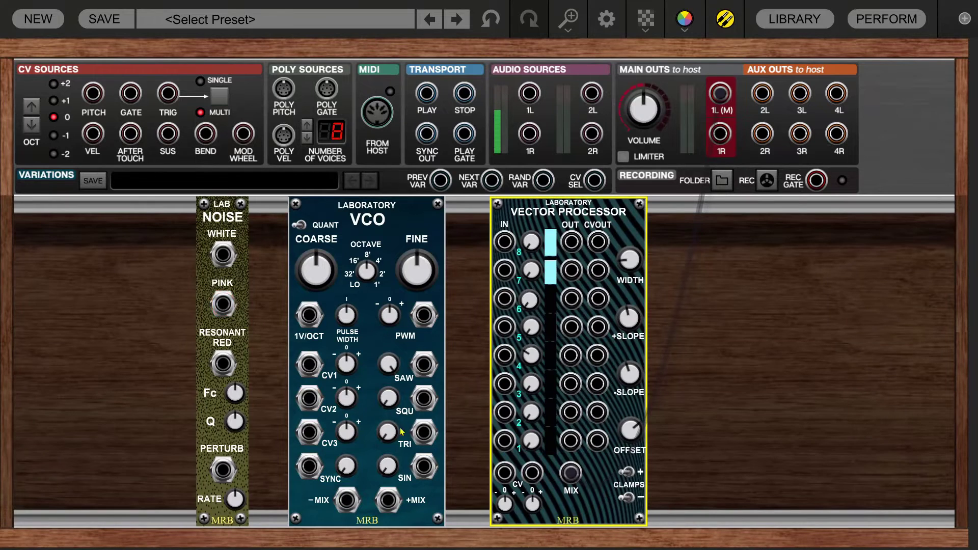
click(385, 398)
drag(386, 436, 379, 412)
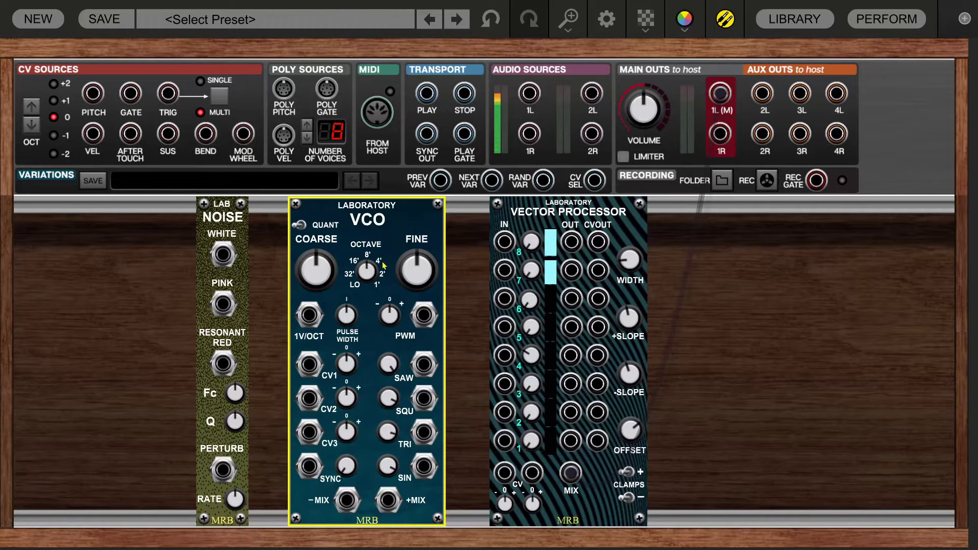
Step: Patch the VCO's saw, square, triangle and sine outputs into Vector Processor inputs 4, 3, 2 and 1 respectively
drag(423, 364, 504, 355)
drag(423, 399, 504, 385)
drag(423, 432, 505, 413)
drag(423, 465, 504, 441)
Step: Sweep the Vector Processor's offset across the four patched waveform inputs, finishing at its minimum
mouse_move(631, 432)
mouse_down()
mouse_move(631, 487)
mouse_move(631, 442)
mouse_up()
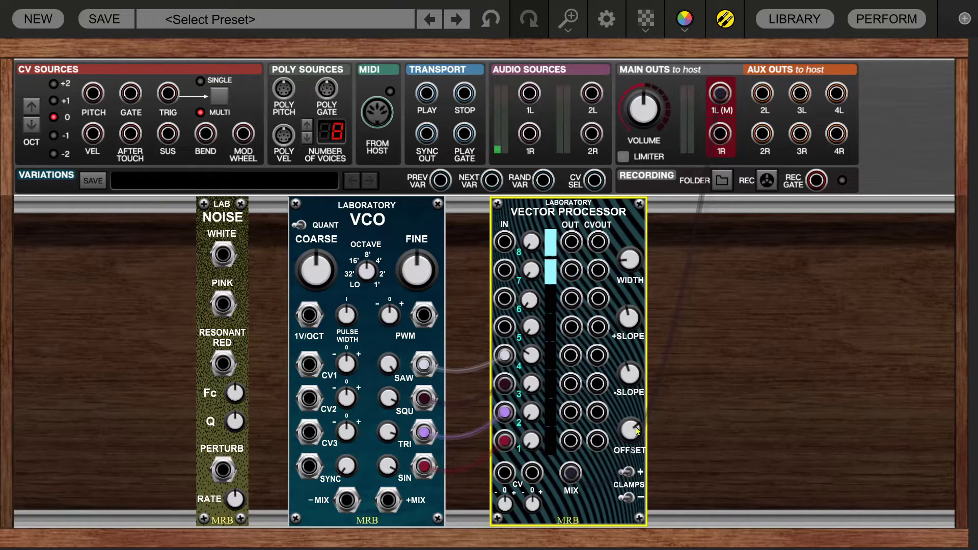
mouse_move(633, 430)
scroll(535, 416, up, 3)
scroll(530, 441, up, 4)
drag(631, 432, 638, 546)
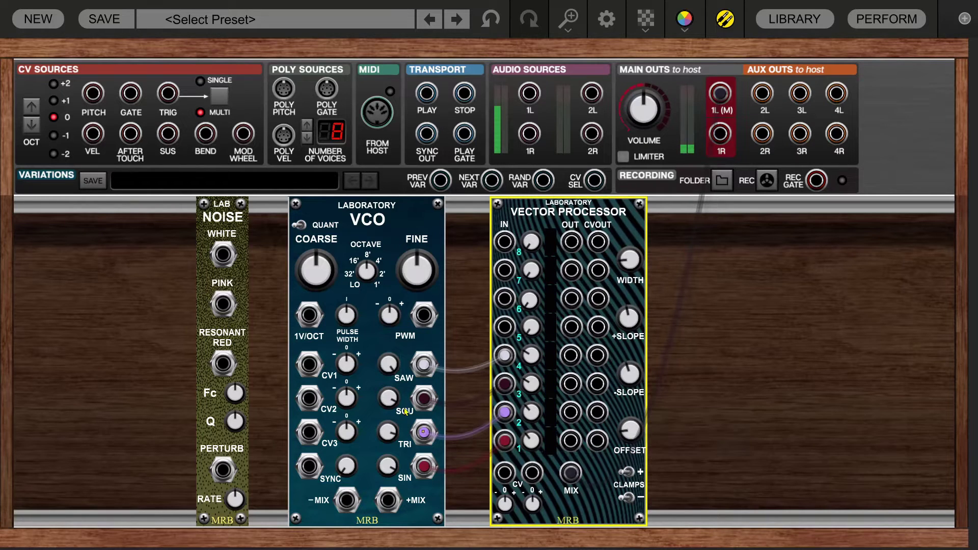
Step: Rebalance the waveforms by lowering the VCO's saw level and setting Vector Processor input 4 to 20.9%, and raise the offset
drag(390, 372, 399, 430)
click(530, 365)
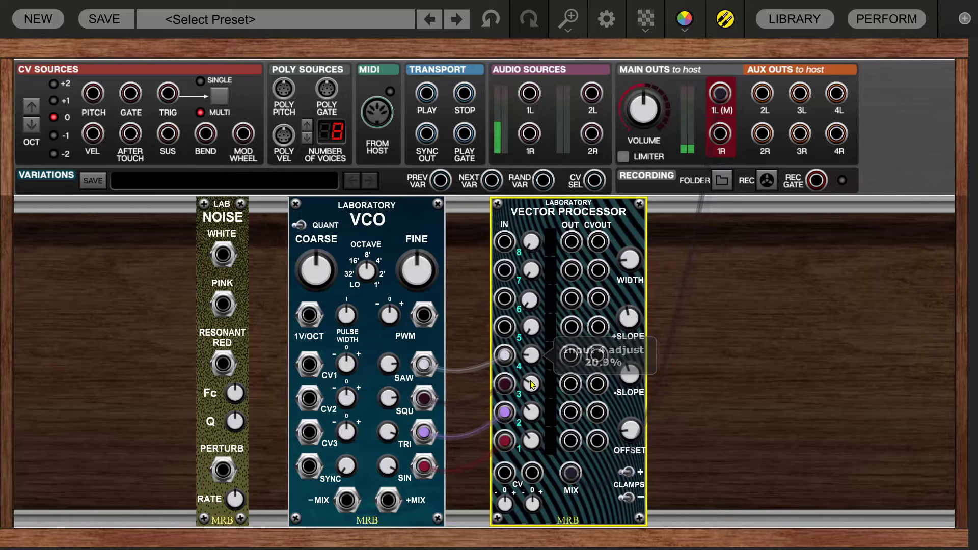
drag(634, 433, 614, 326)
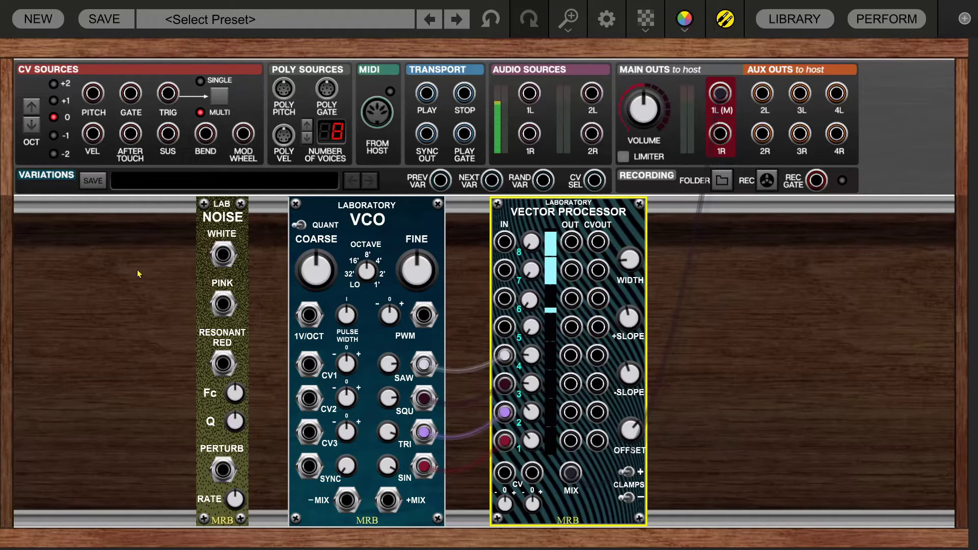
Step: Add a Mini LFO between the VCO and the Vector Processor, with LFO 2's triangle output patched into CV1
click(794, 18)
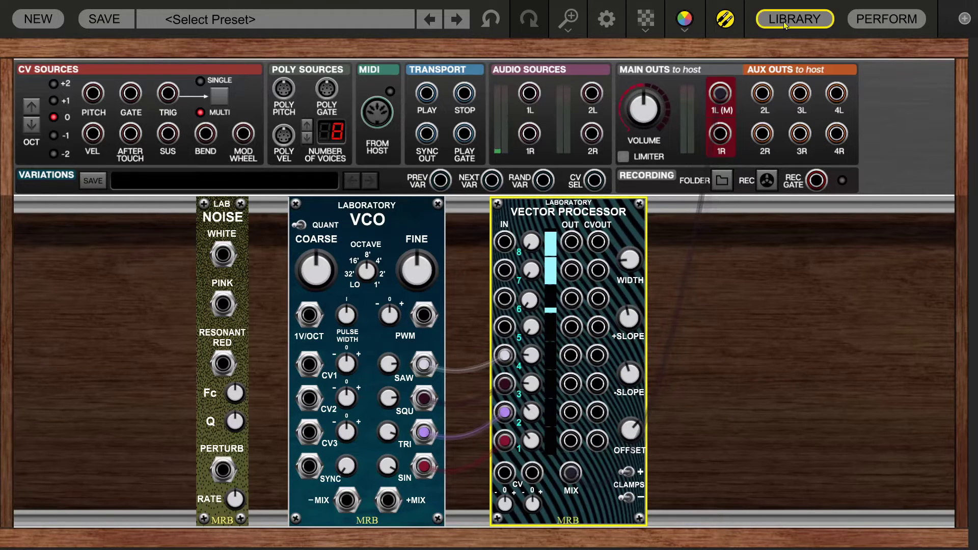
drag(51, 84, 11, 86)
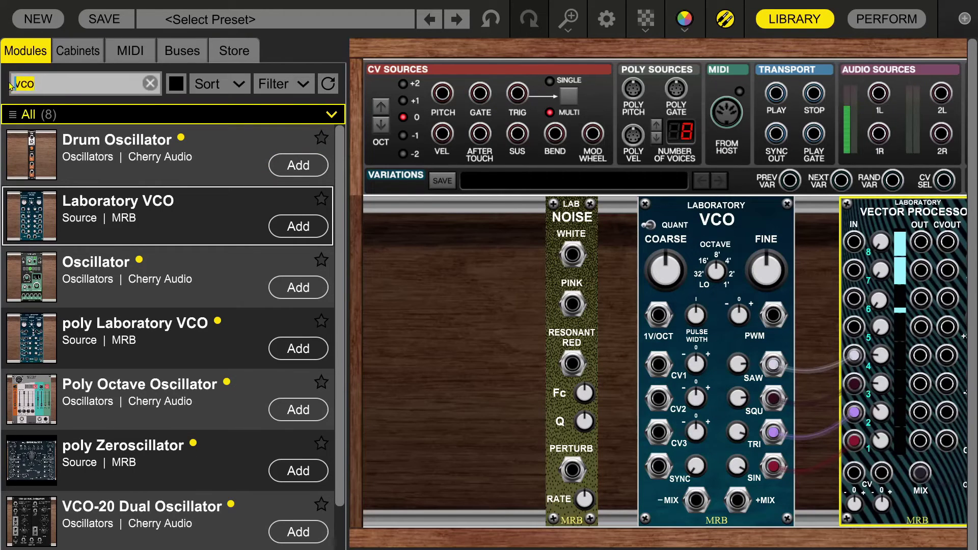
text(mini l)
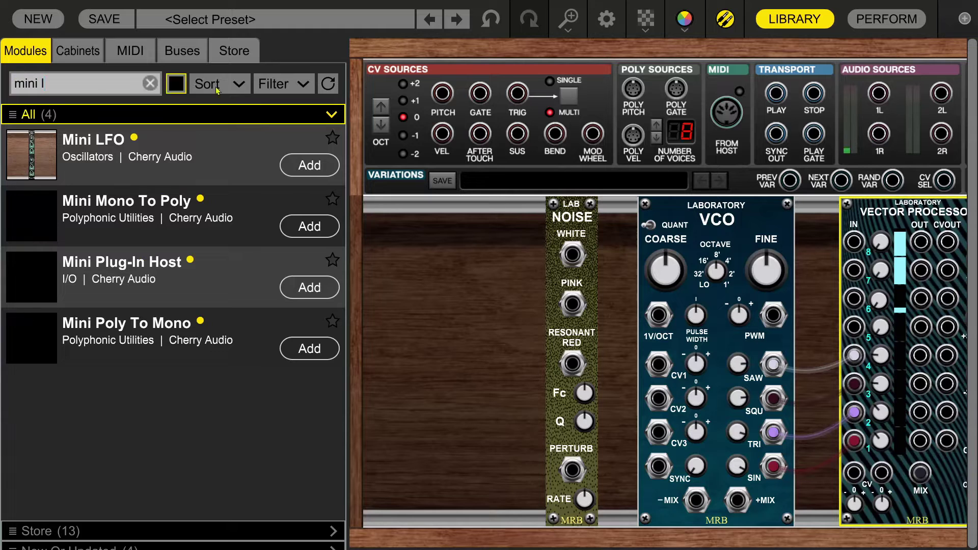
click(303, 167)
drag(367, 203, 807, 195)
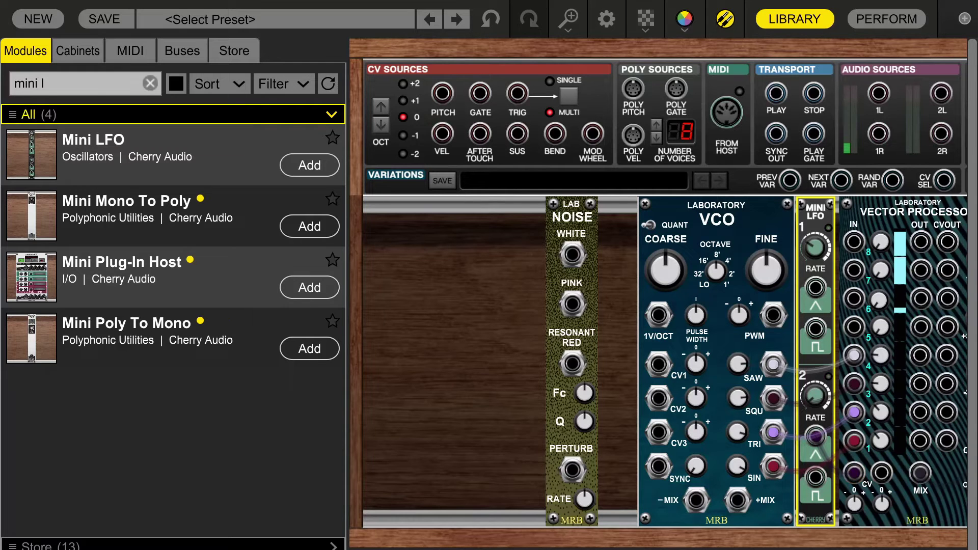
Step: Set the Vector Processor's CV1 adjust to 0.26 and lower its offset
scroll(662, 357, right, 4)
drag(645, 505, 646, 476)
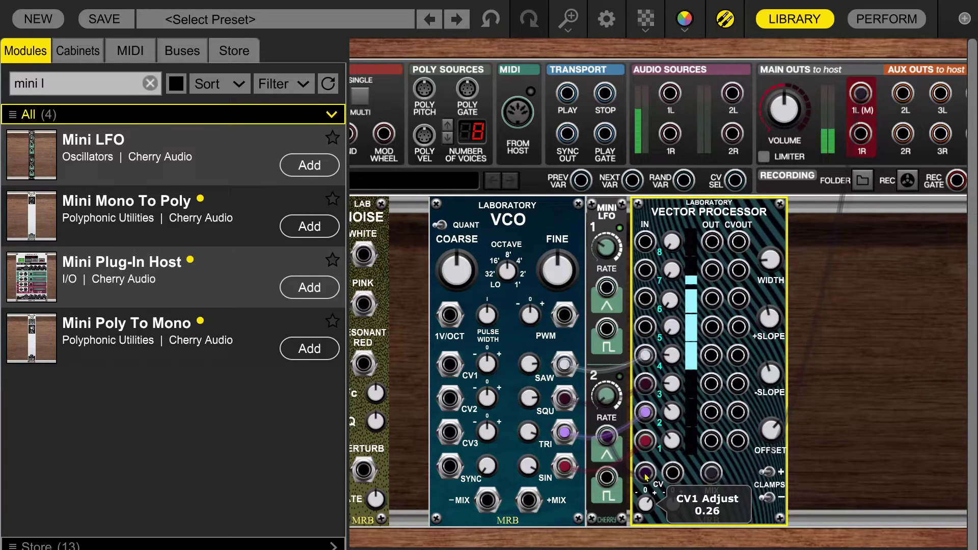
mouse_move(771, 461)
drag(771, 461, 779, 489)
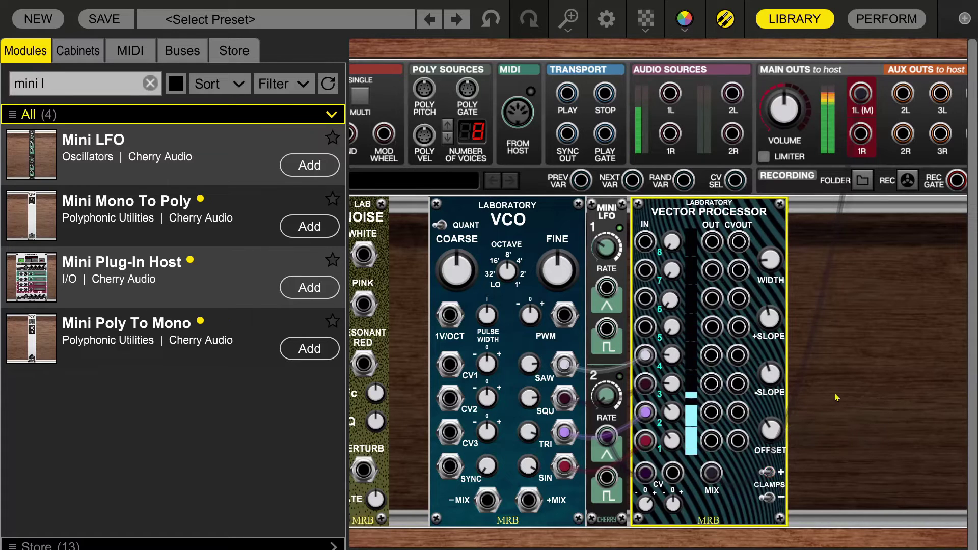
Step: Turn down the main output volume, and rebalance the LFO scan by reducing CV1 adjust and raising the offset
click(783, 114)
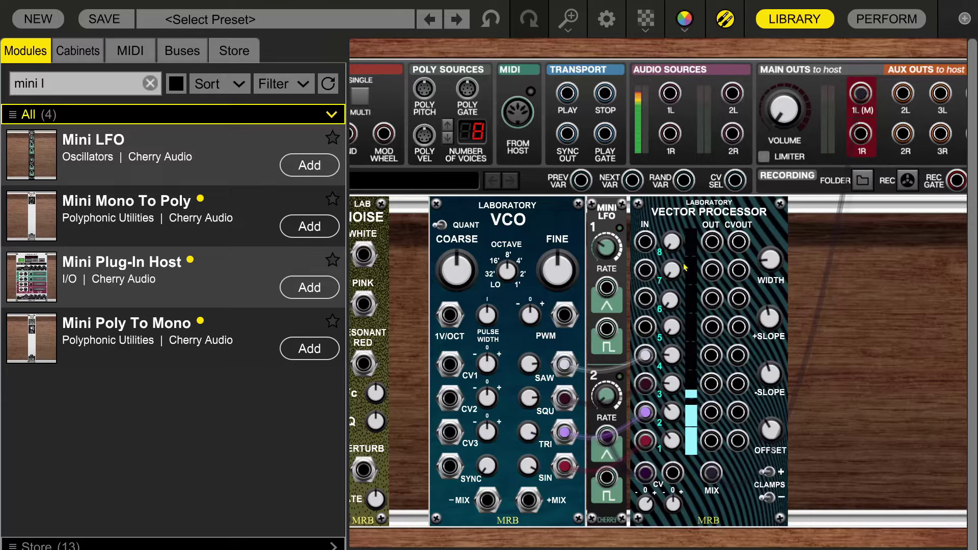
mouse_move(682, 277)
click(645, 504)
drag(646, 504, 655, 540)
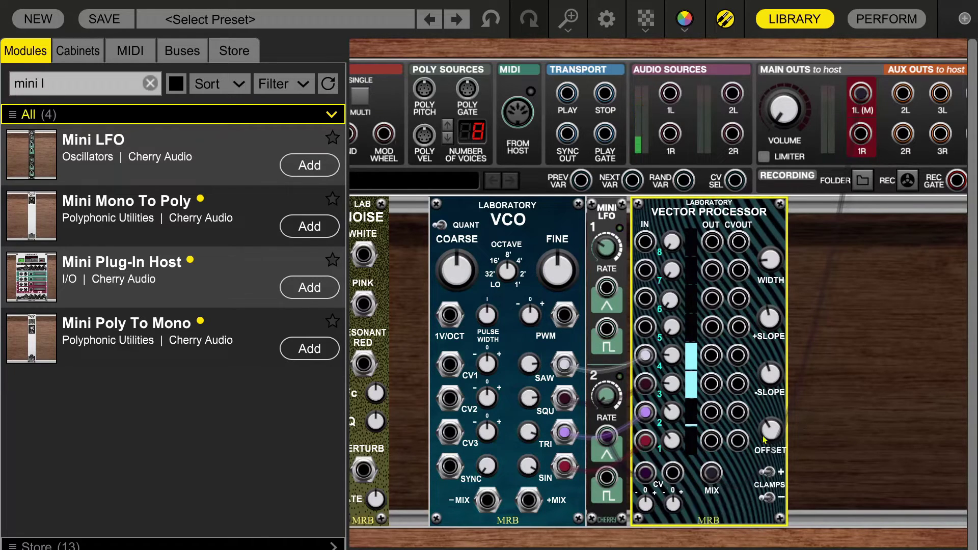
drag(770, 433, 753, 387)
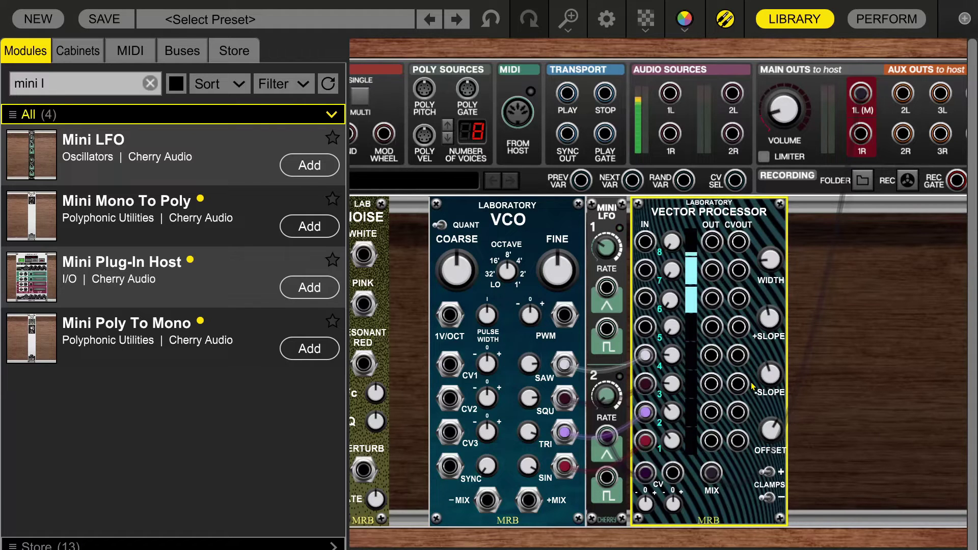
Step: Search the module library for "vel" and place the Velocity Envelope module beside the Vector Processor
click(66, 84)
text(vel)
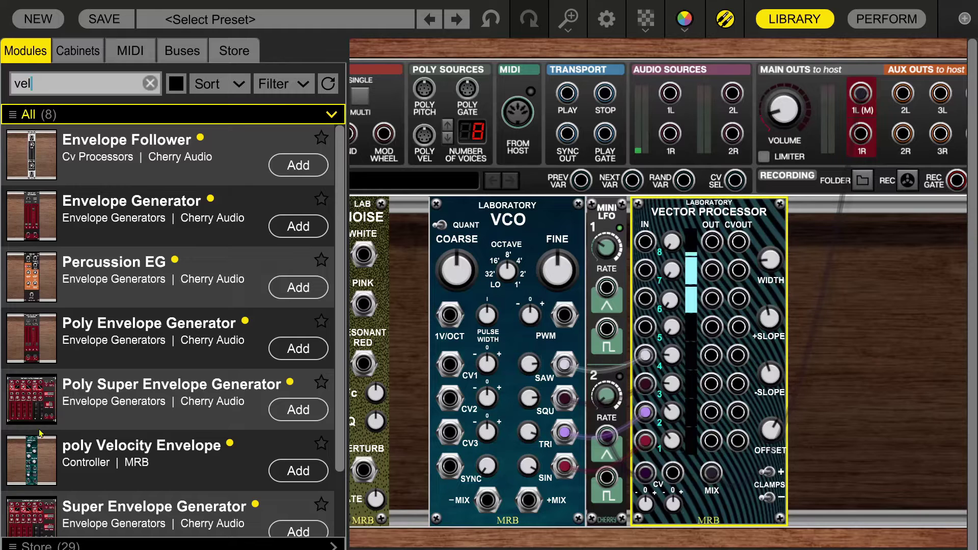
scroll(40, 433, down, 3)
drag(39, 498, 840, 211)
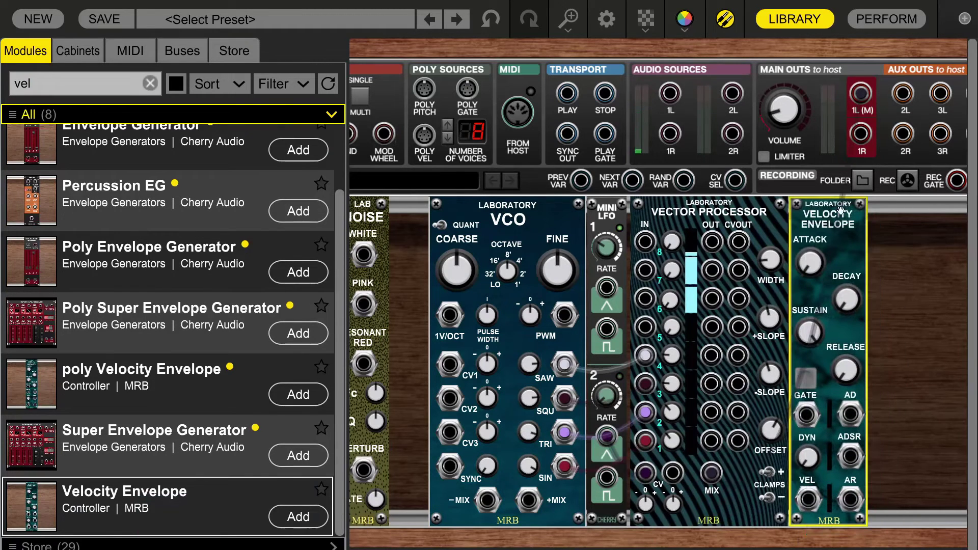
Step: Patch the Velocity Envelope's ADSR output into CV2 in place of LFO scanning, with CV1 adjust at 0 and the offset at minimum
drag(849, 457, 673, 473)
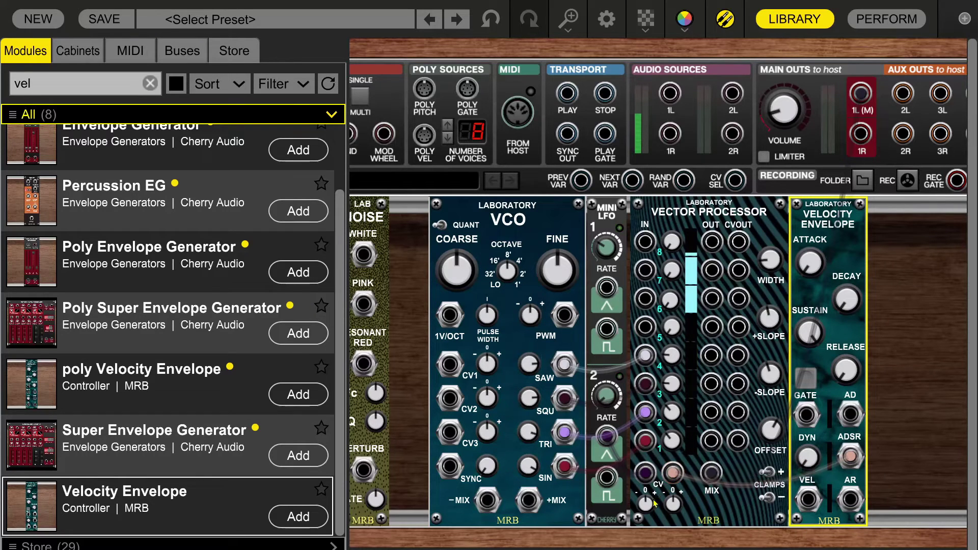
click(676, 504)
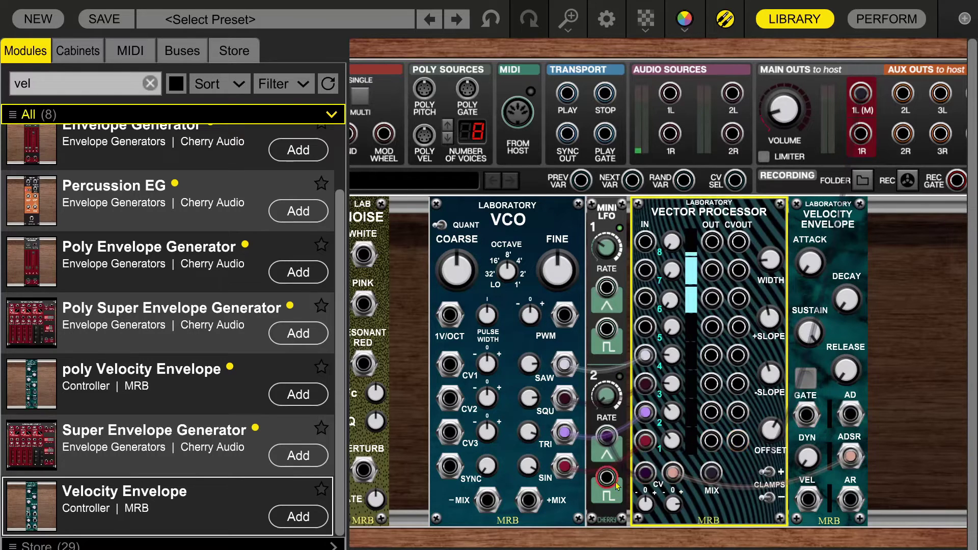
click(646, 504)
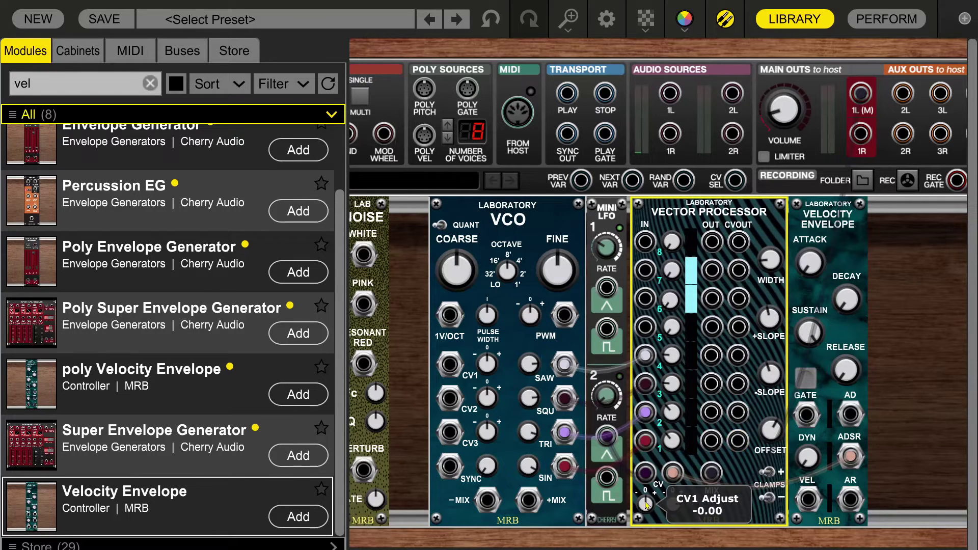
drag(773, 463, 748, 538)
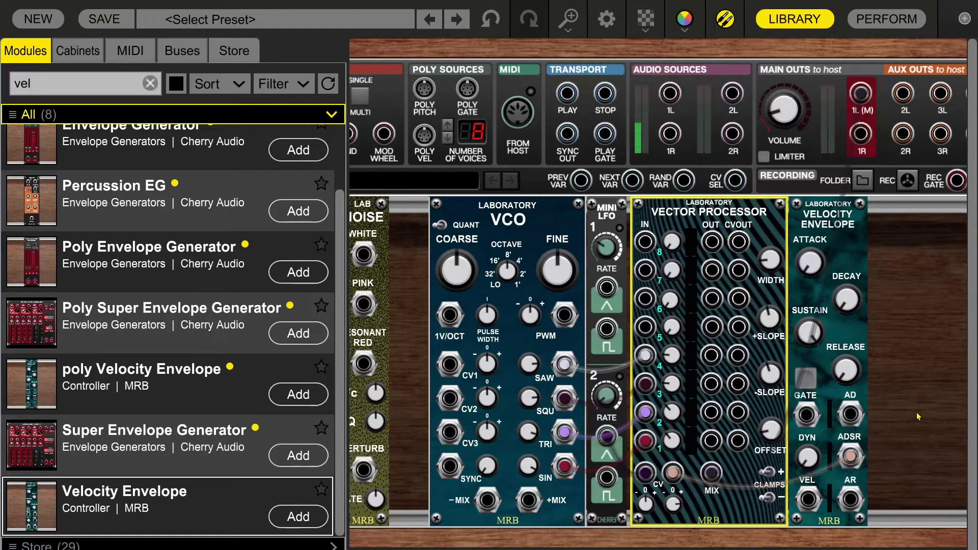
Step: Adjust the Velocity Envelope's decay and sustain and trigger its gate manually to audition the scan
click(845, 300)
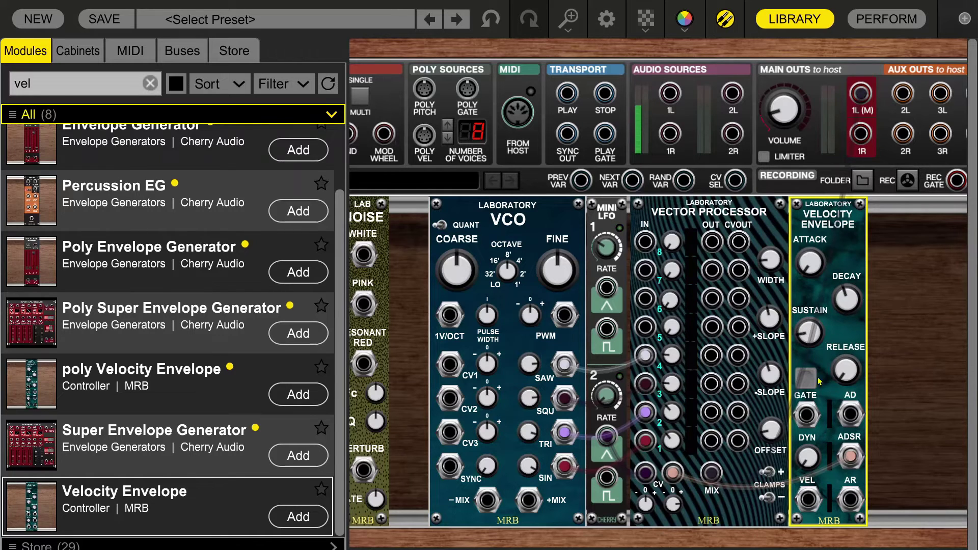
click(806, 380)
click(806, 379)
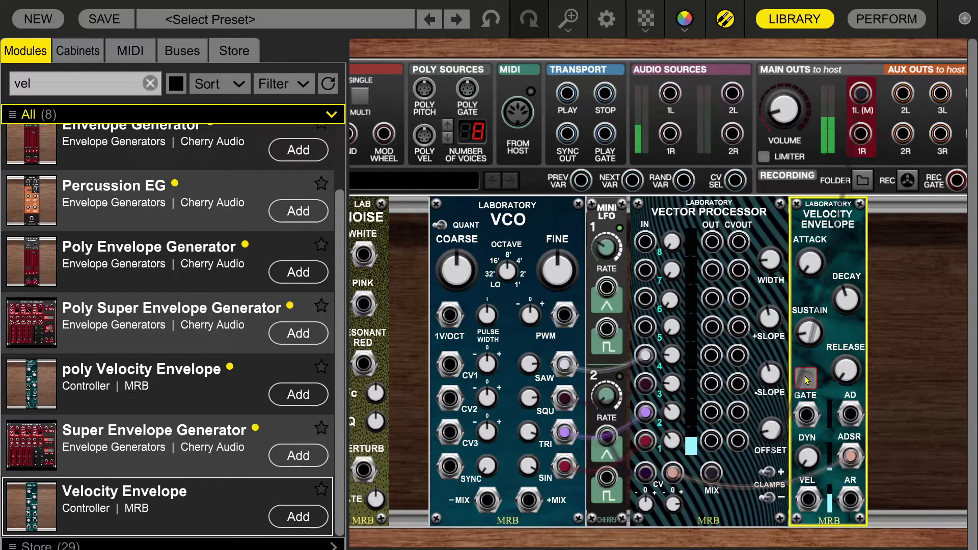
Step: Set the Vector Processor's CV2 adjust to 0.43, triggering the envelope's gate manually to check the scan depth
drag(665, 508, 669, 517)
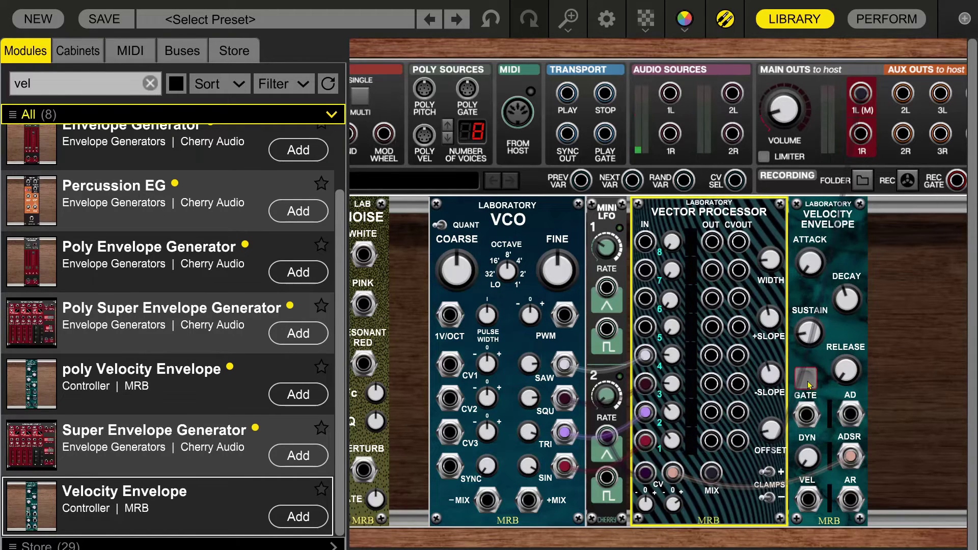
click(807, 380)
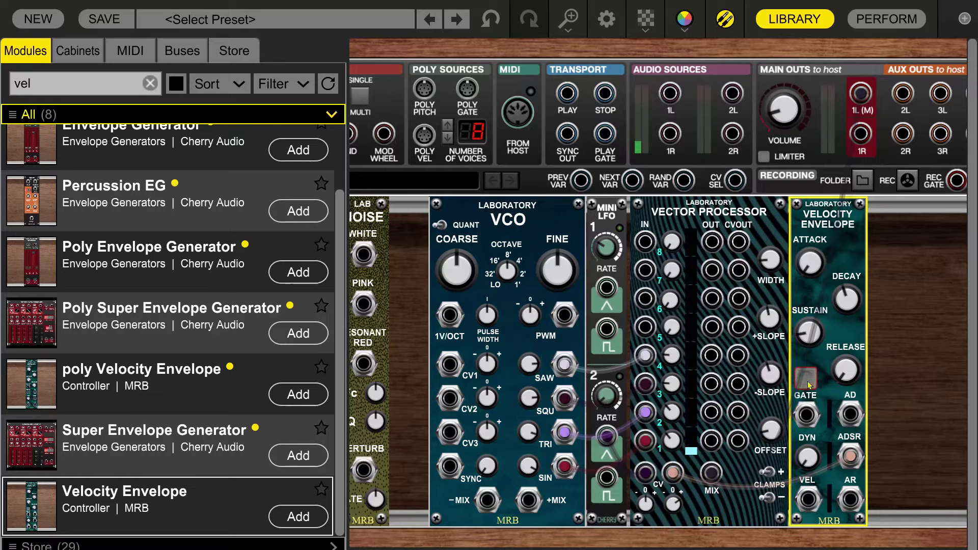
click(806, 379)
drag(673, 502, 673, 500)
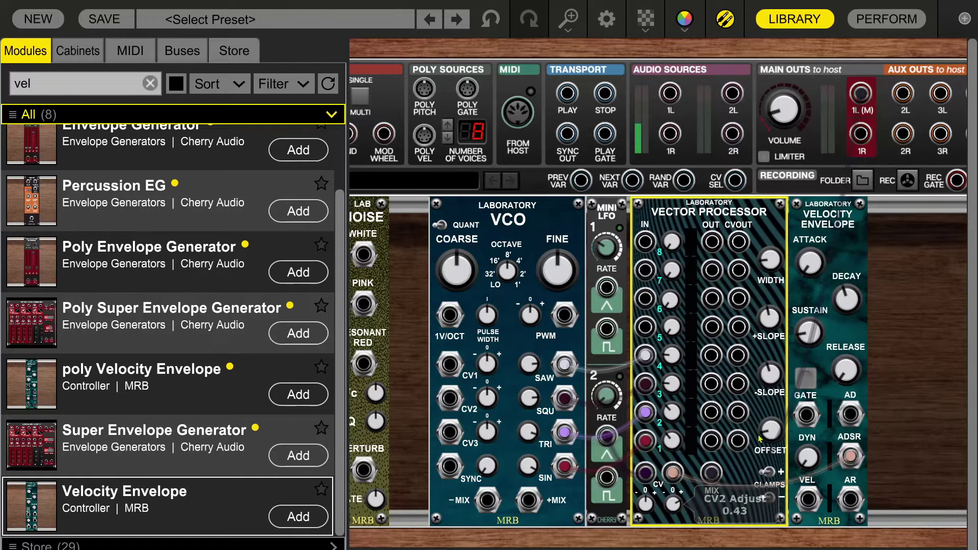
click(803, 381)
click(806, 381)
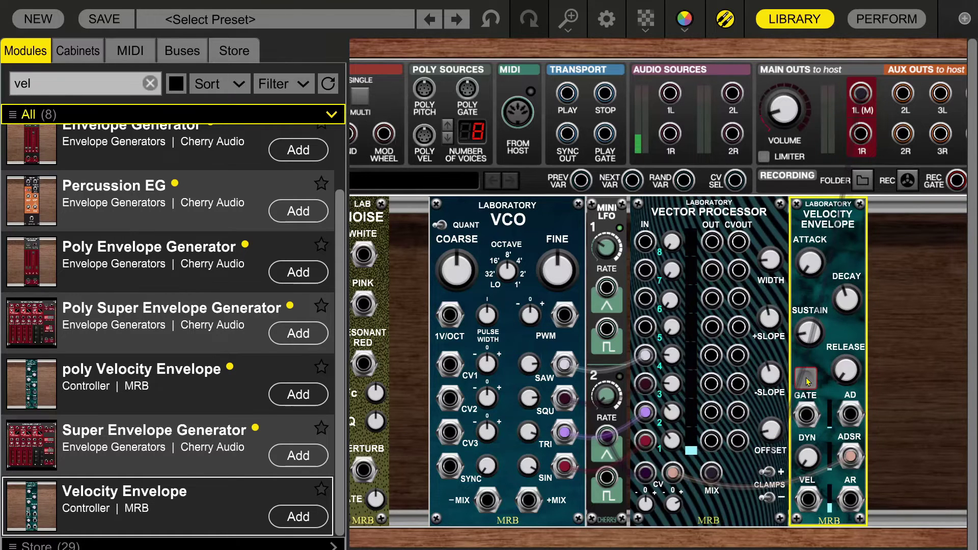
Step: Raise the level of Vector Processor input 4 and trigger the envelope's gate again
drag(671, 357, 674, 321)
click(802, 378)
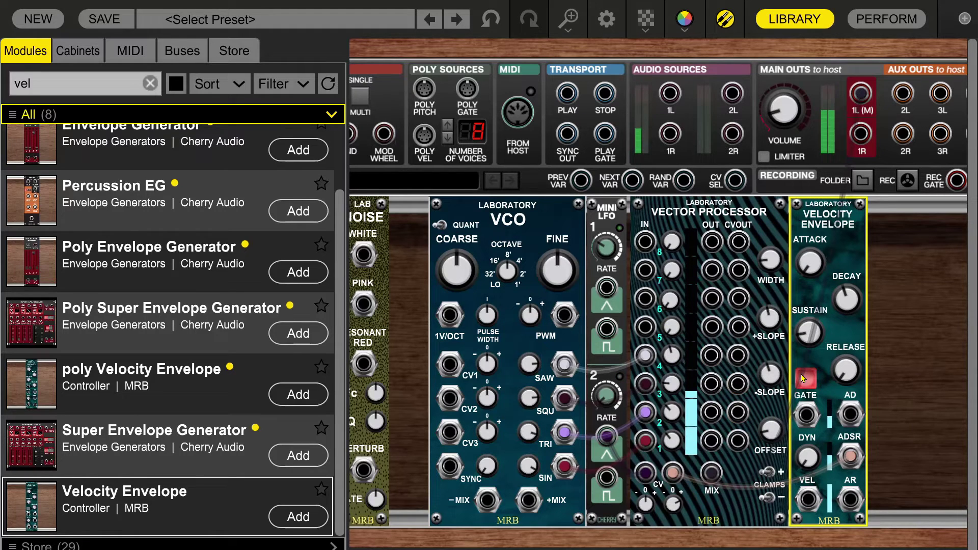
click(802, 378)
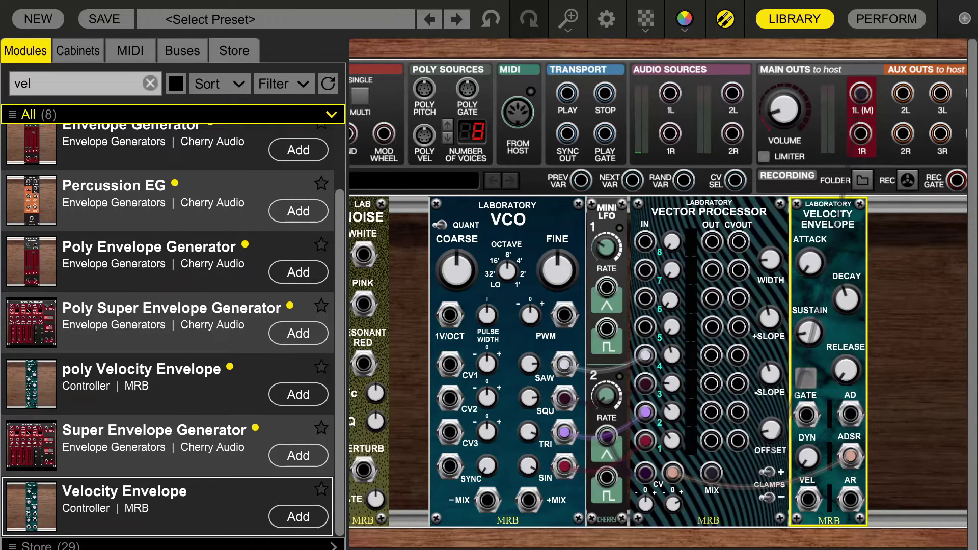
Step: Hide the module library
key(ctrl+l)
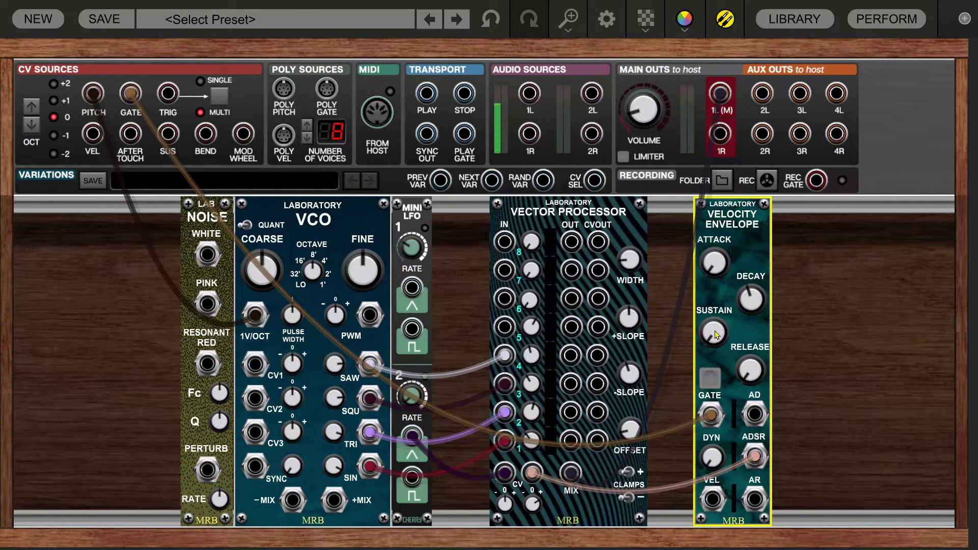
Step: Raise the Velocity Envelope's sustain level and patch the Noise module's white output into Vector Processor input 5
mouse_move(715, 334)
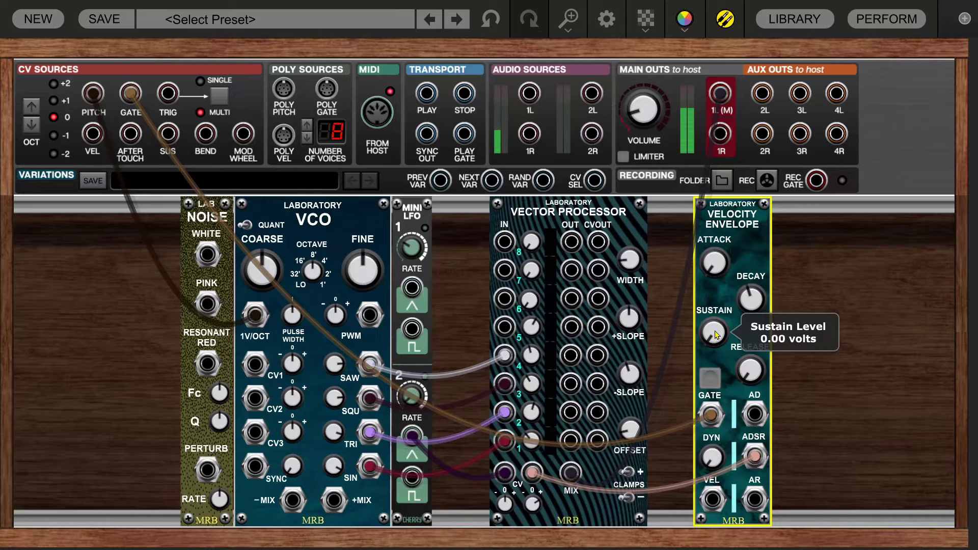
drag(715, 335, 697, 68)
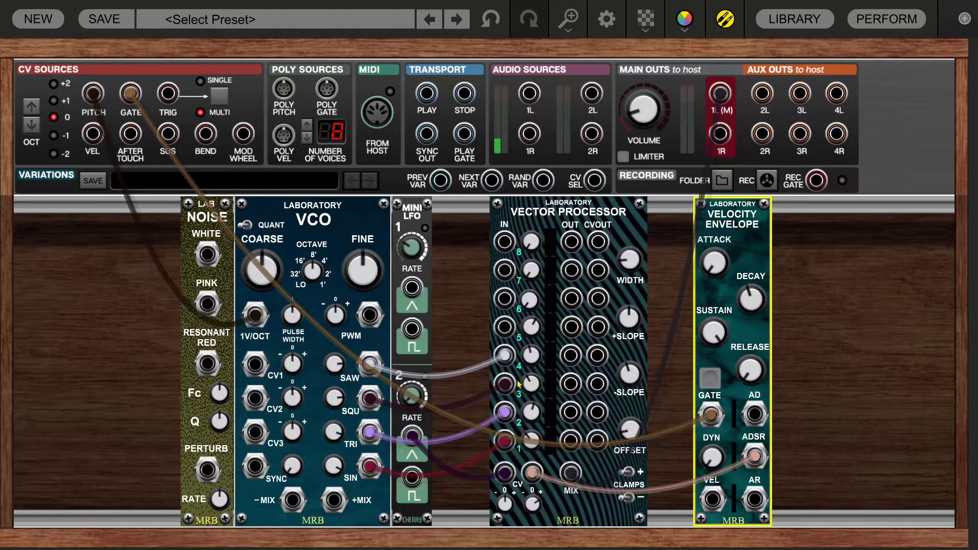
drag(207, 255, 503, 331)
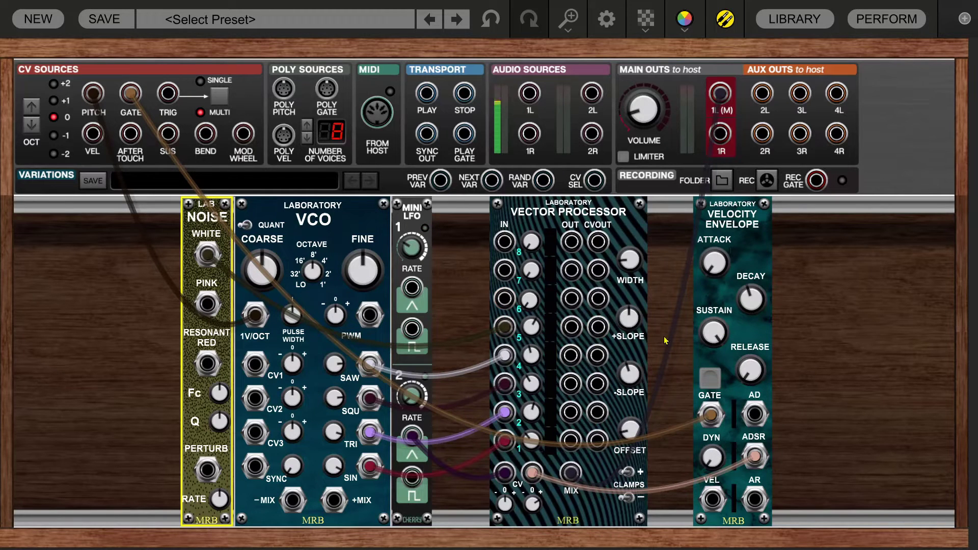
Step: Fine-tune the Vector Processor's CV2 adjust and lower the Velocity Envelope's sustain level
click(715, 335)
mouse_move(715, 331)
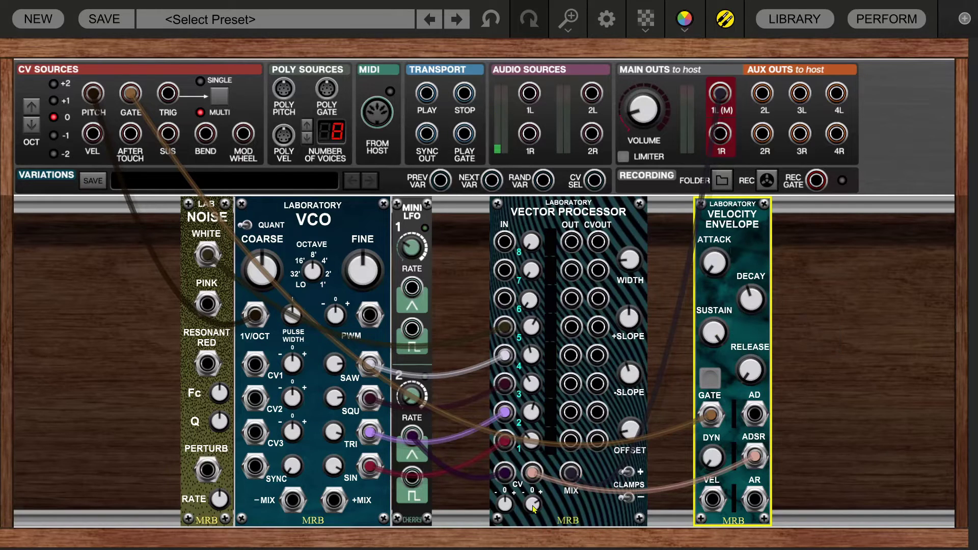
mouse_move(532, 507)
drag(532, 507, 534, 497)
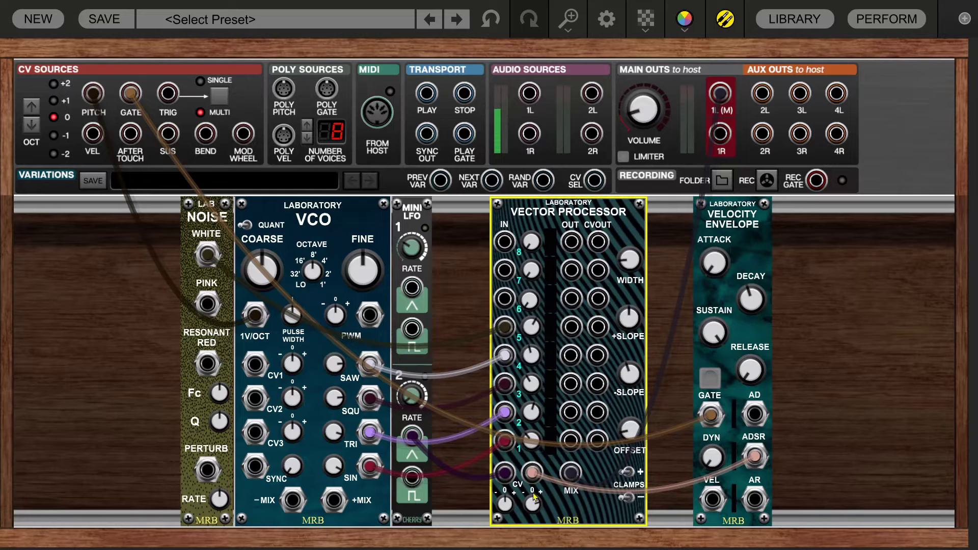
drag(719, 343, 738, 534)
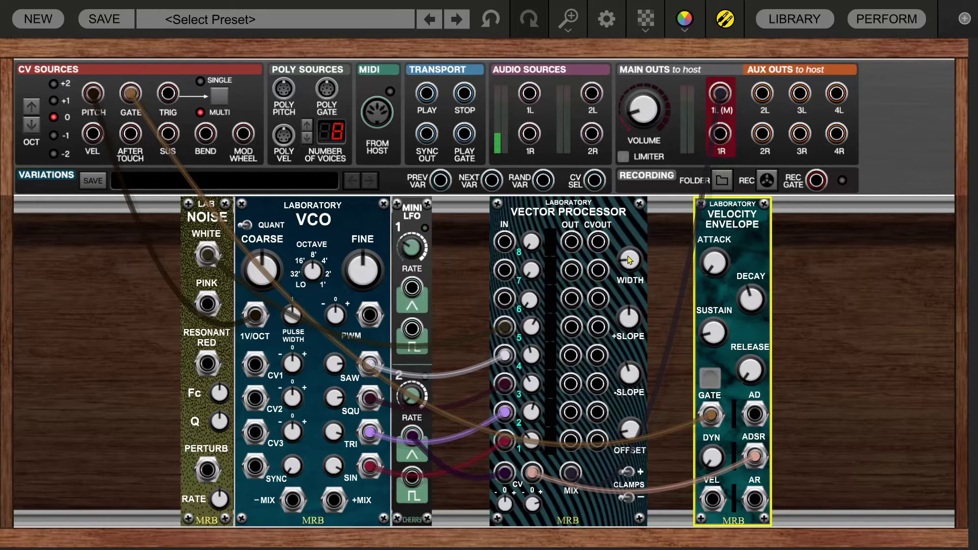
Step: Sweep the Vector Processor's offset across its inputs and adjust the width to change how far neighbouring channels overlap
mouse_move(629, 260)
drag(630, 436, 552, 375)
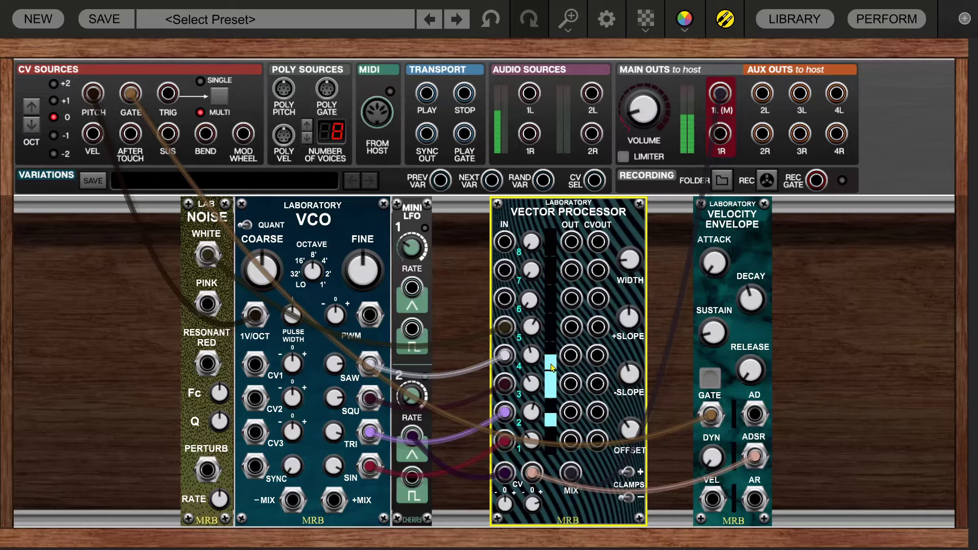
click(652, 134)
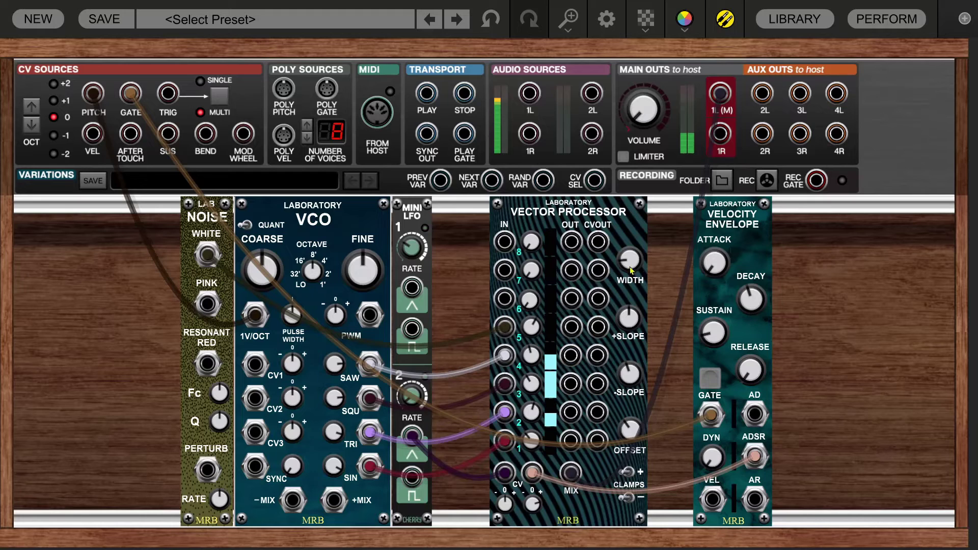
drag(630, 262, 630, 285)
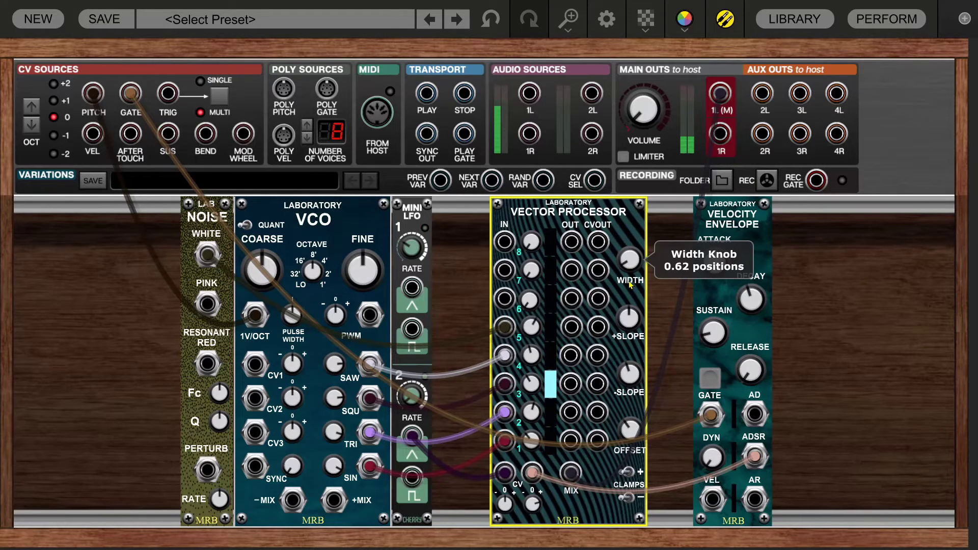
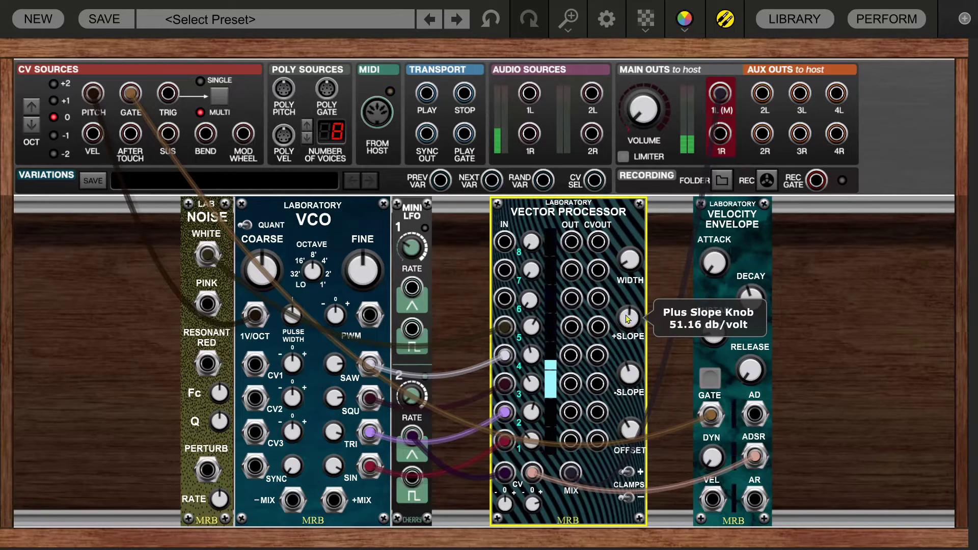
Step: Try different plus and minus slopes on the Vector Processor while sweeping the offset between channels
drag(627, 318, 632, 222)
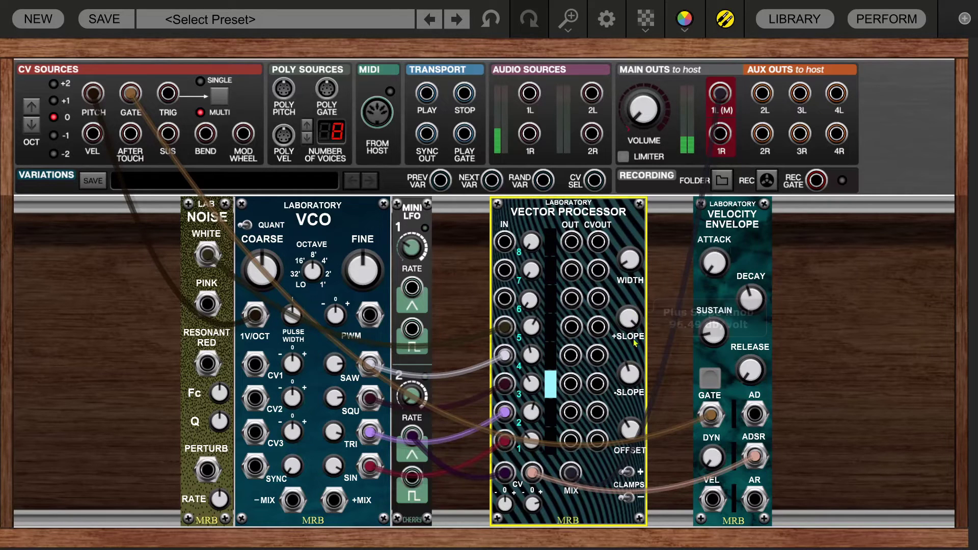
drag(629, 373, 656, 471)
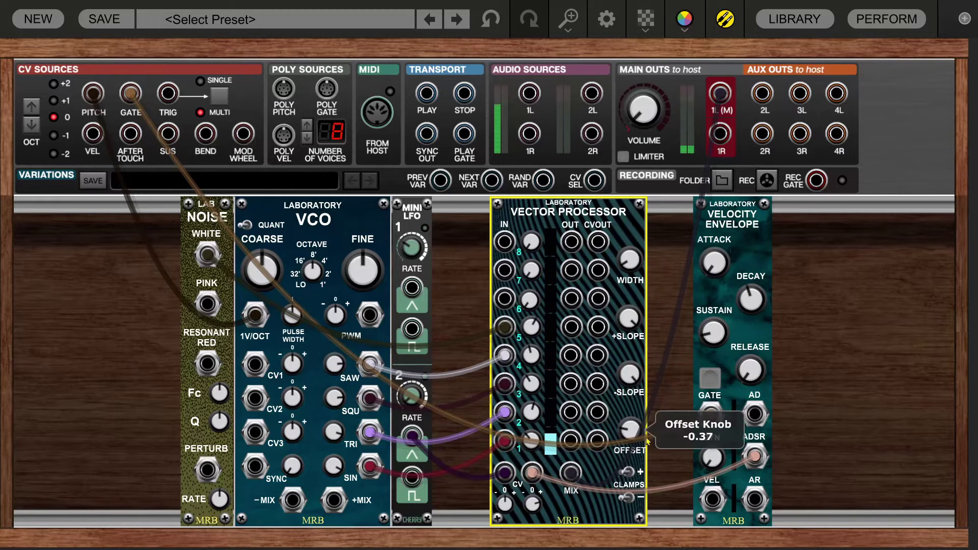
mouse_move(632, 430)
mouse_down()
mouse_move(627, 404)
mouse_move(624, 421)
mouse_up()
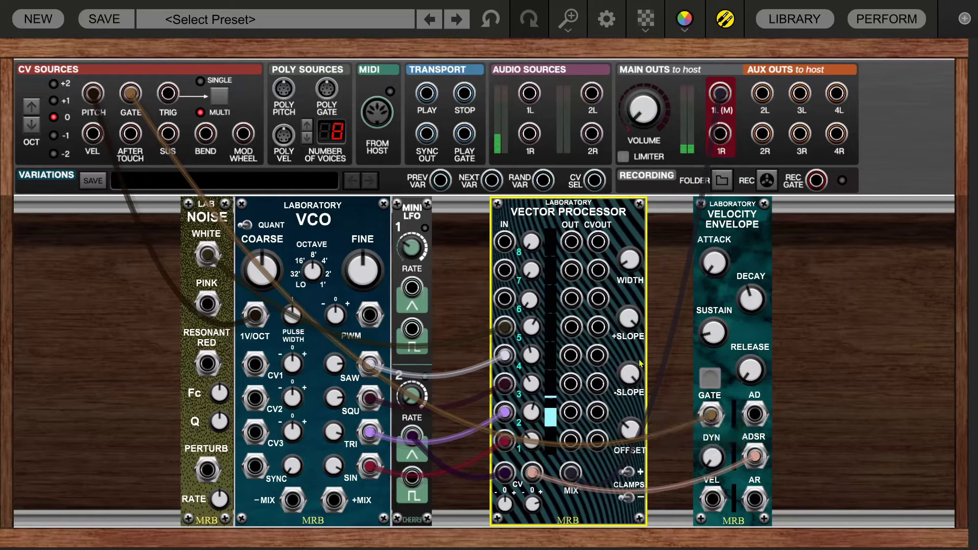
Step: Readjust the Vector Processor's plus slope and lower its minus slope to 0.00 db/volt
drag(629, 380, 634, 377)
drag(630, 326, 634, 443)
mouse_move(629, 377)
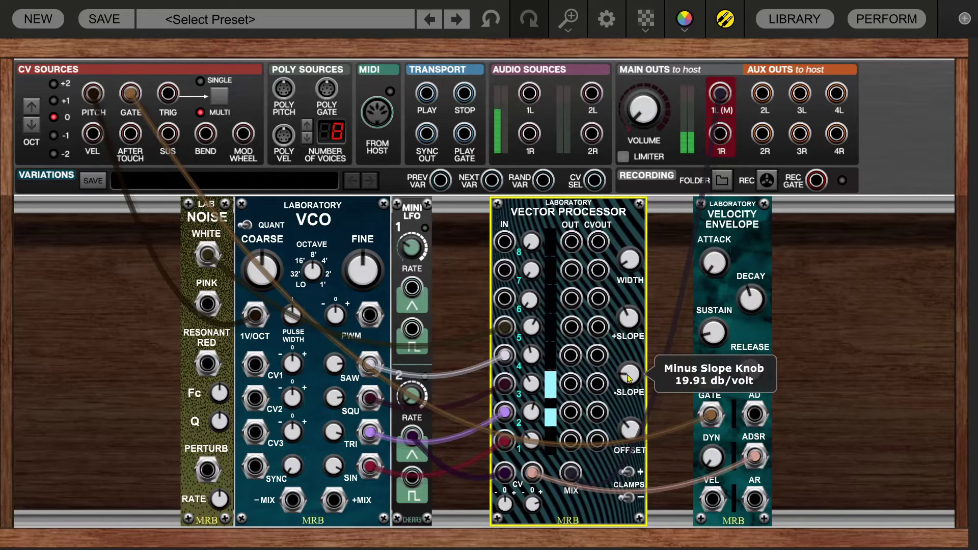
drag(629, 377, 663, 467)
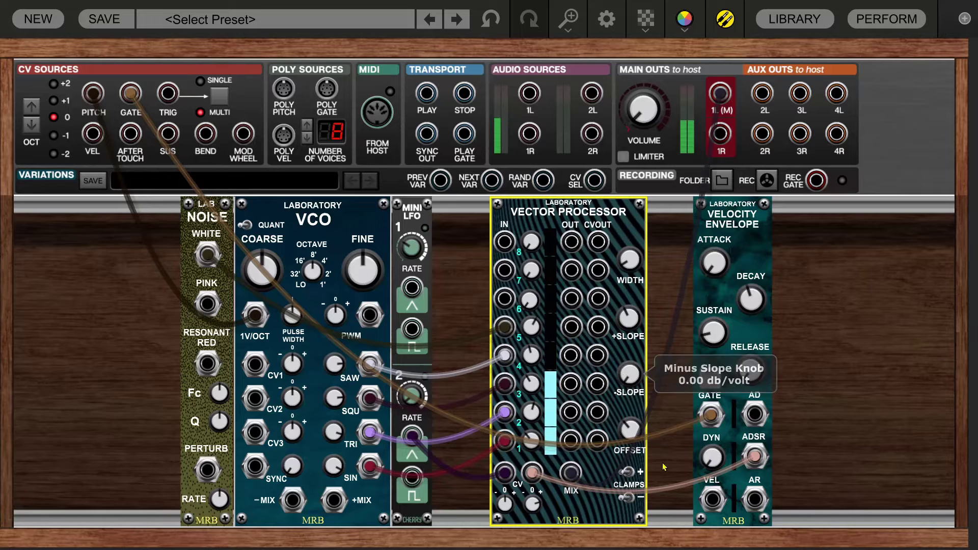
Step: Set the Vector Processor's plus slope to 48.22 db/volt while sweeping the offset to hear the channel crossfade
drag(630, 432, 638, 519)
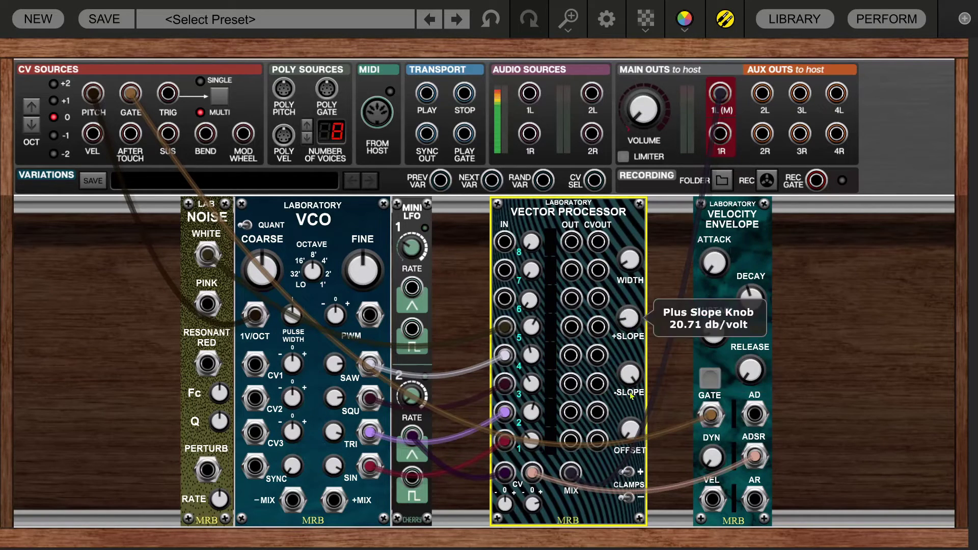
drag(630, 434, 611, 331)
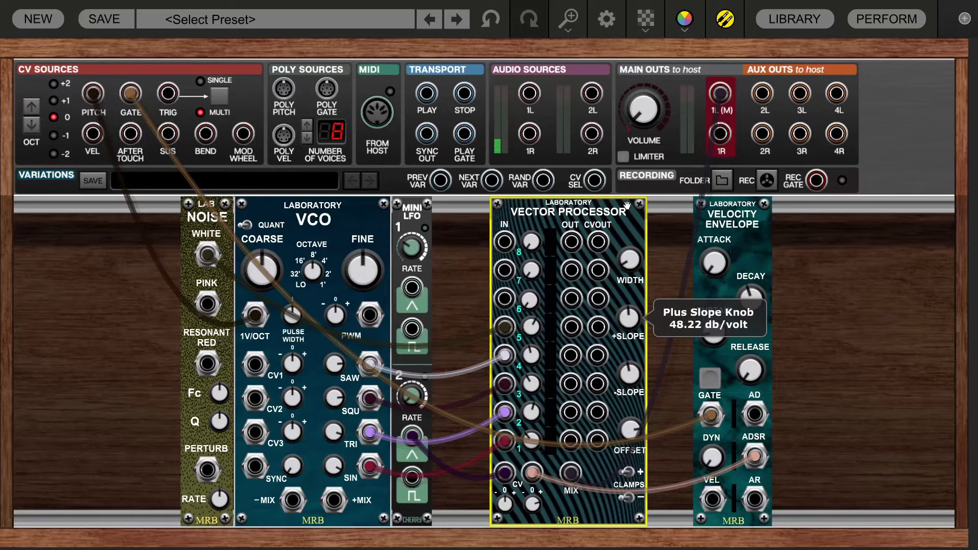
drag(627, 434, 627, 465)
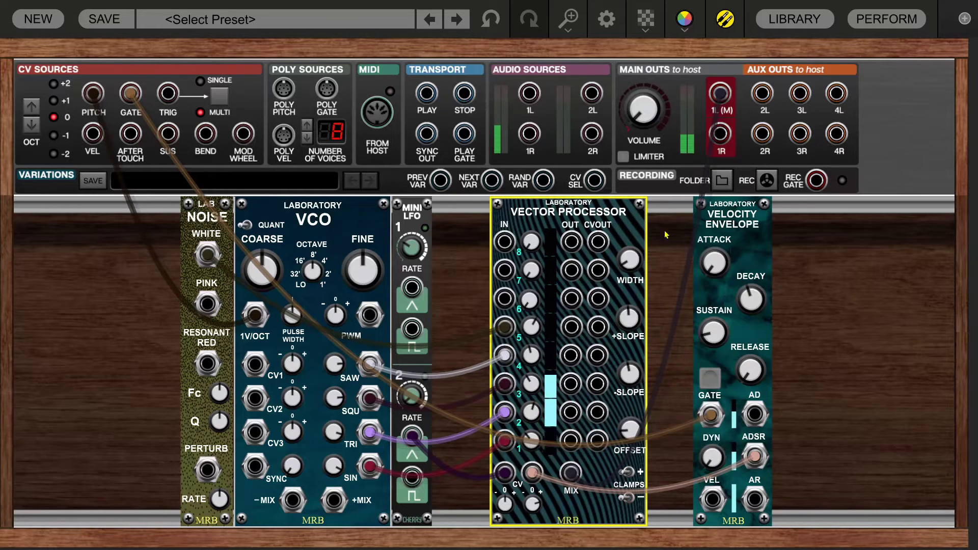
Step: Raise the main output volume
drag(643, 109, 643, 94)
drag(640, 21, 640, 35)
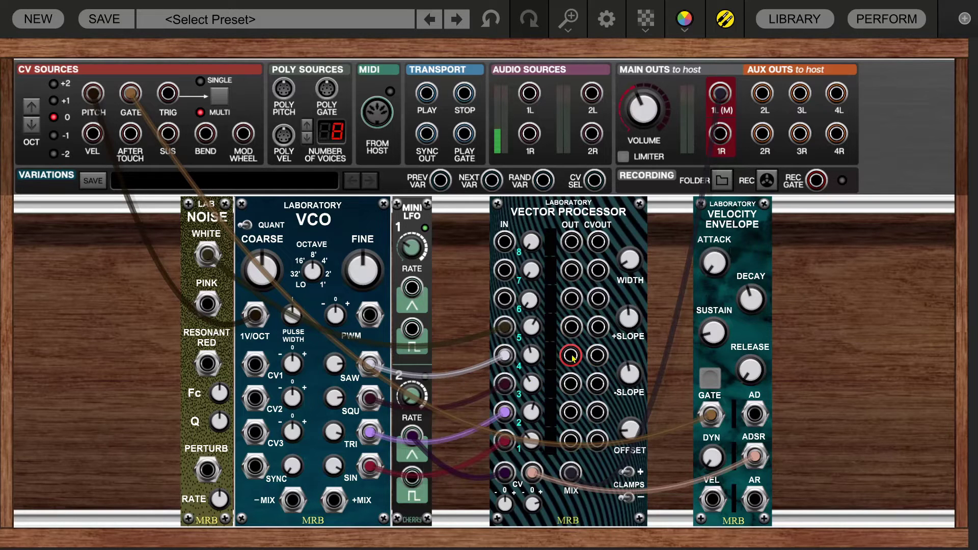
Step: Replace the mix cable at main output 1L (M) with Vector Processor output 3 and sweep the offset
drag(720, 93, 825, 249)
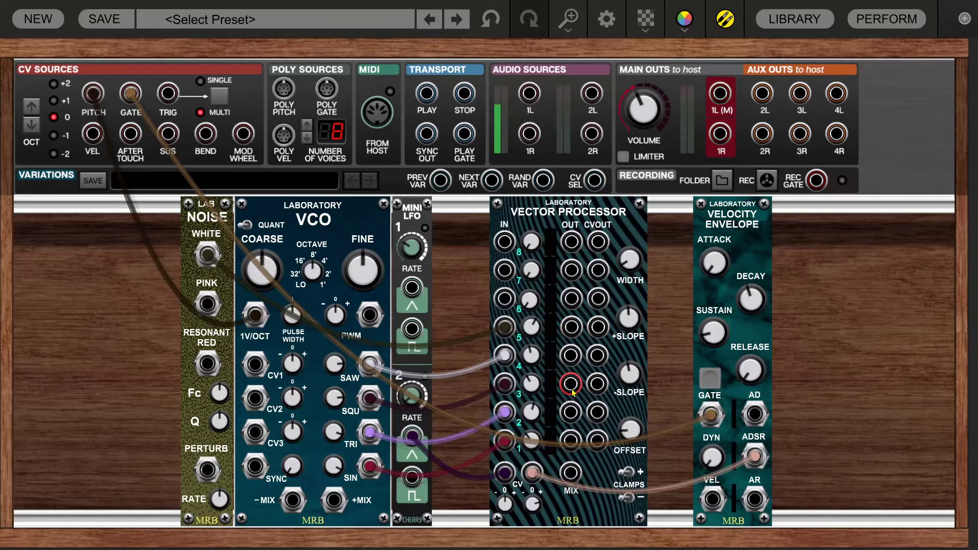
drag(571, 384, 720, 94)
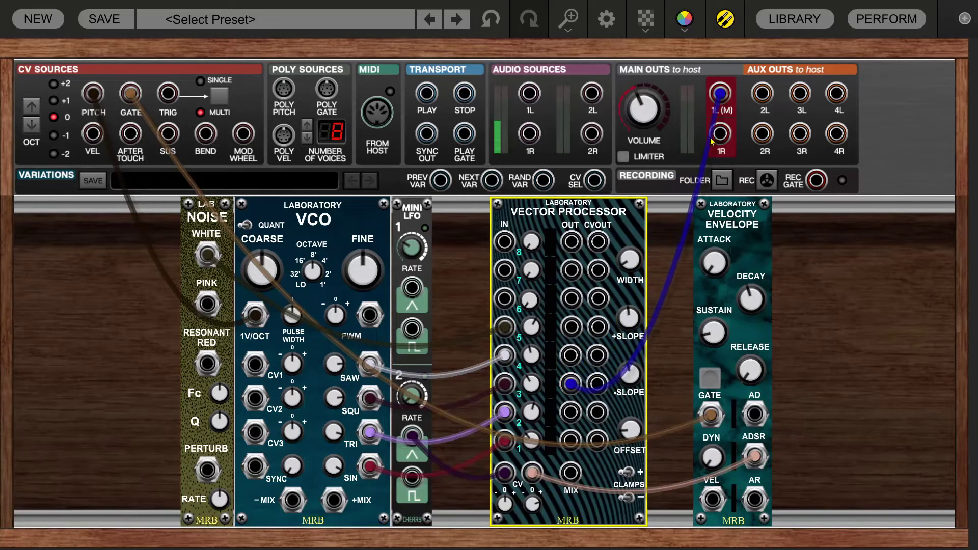
mouse_move(636, 433)
mouse_down()
mouse_move(632, 410)
mouse_move(630, 437)
mouse_up()
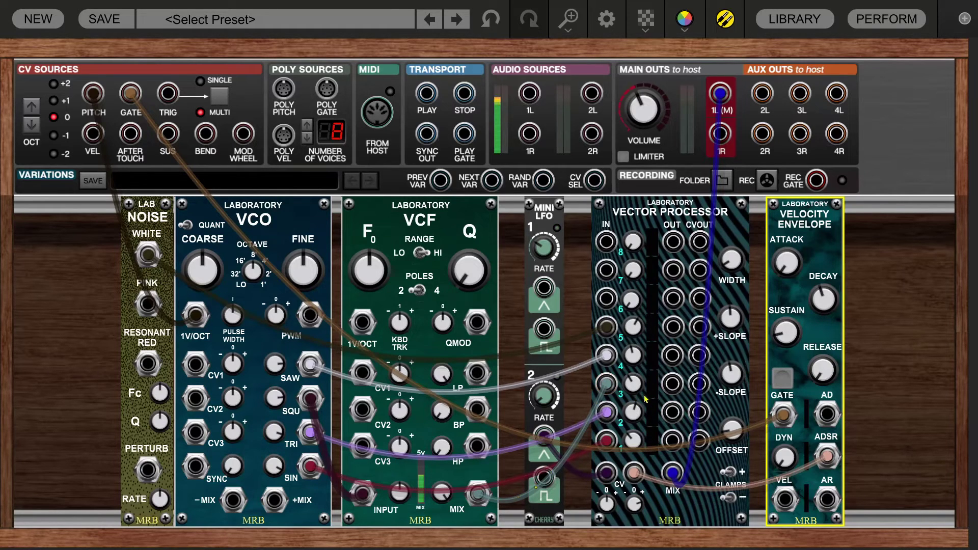
drag(700, 385, 385, 378)
click(399, 374)
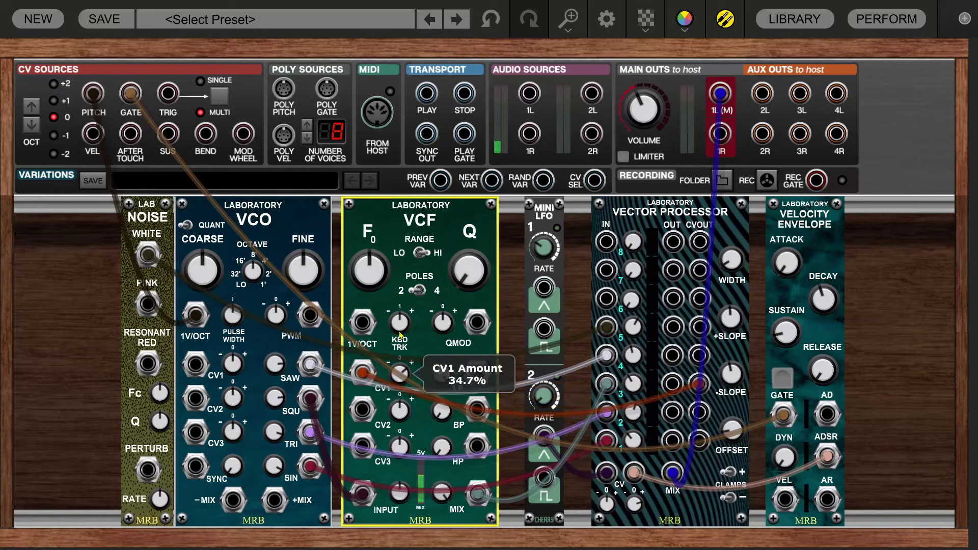
Step: Raise the VCF's Q and lower its F0, sweeping the Vector Processor's offset to hear the filter modulation
drag(468, 270, 459, 176)
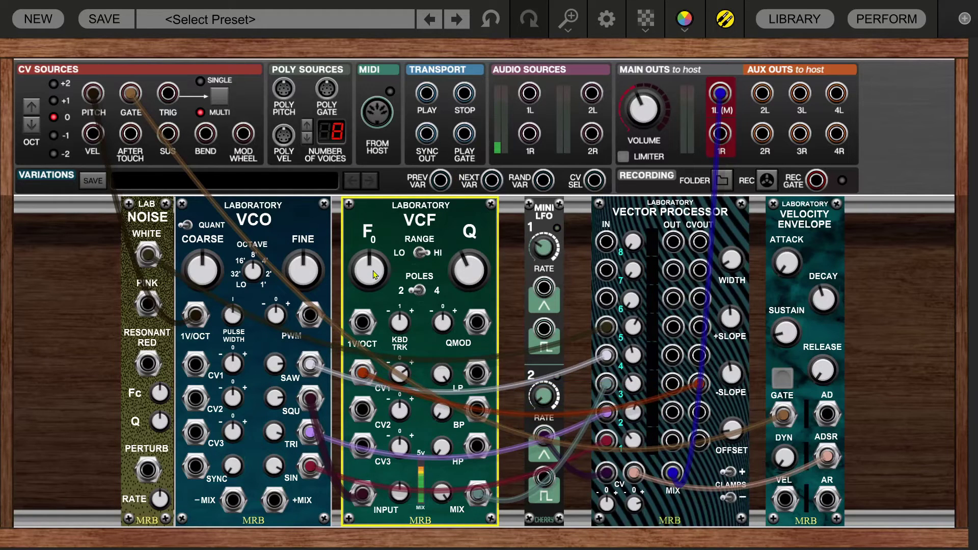
drag(378, 296, 385, 315)
drag(733, 429, 698, 368)
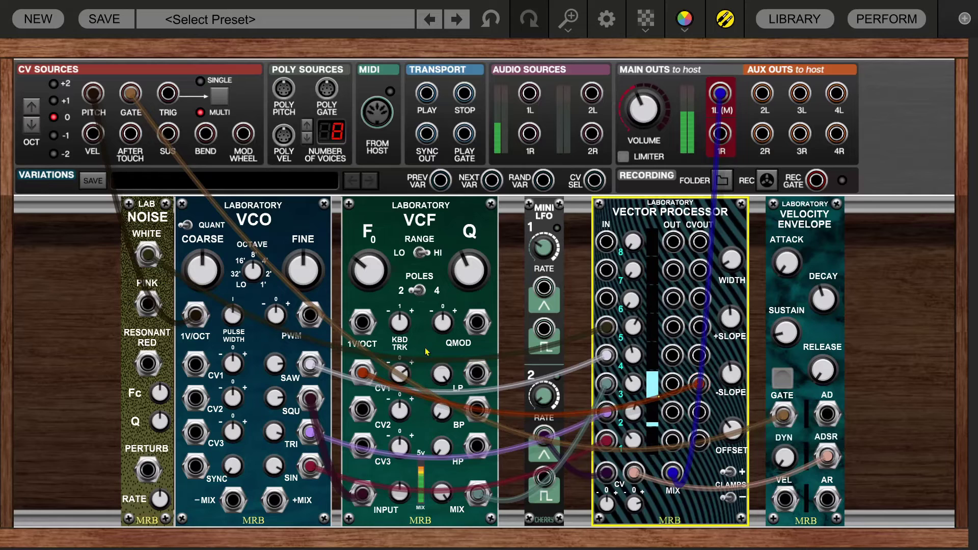
Step: Readjust the VCF's CV1 amount and the Vector Processor's minus slope, bringing the offset down to about -0.91
click(400, 373)
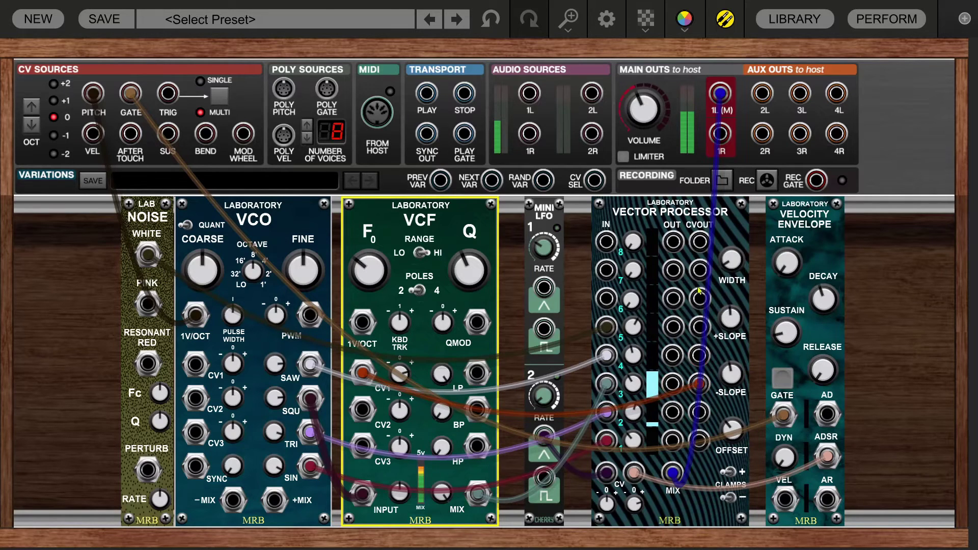
drag(730, 379, 730, 375)
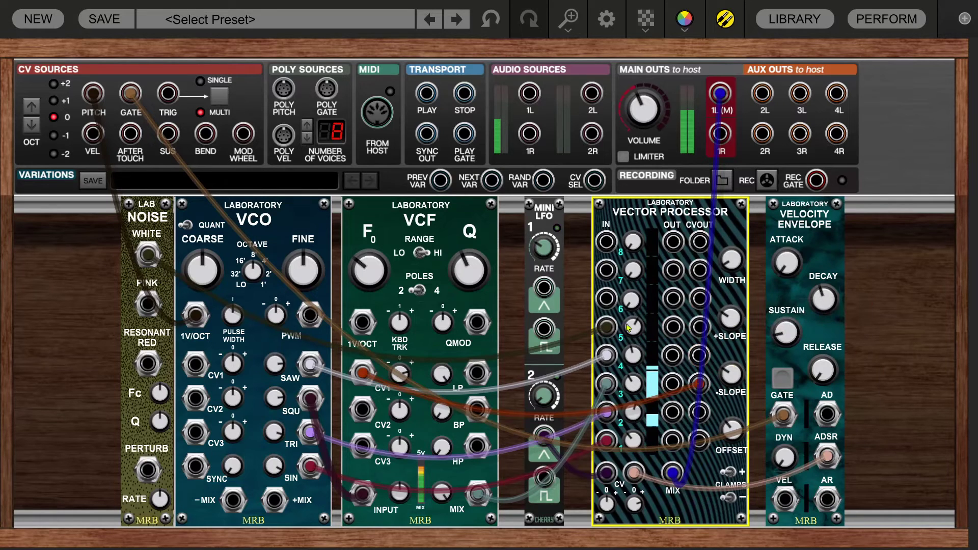
drag(727, 429, 713, 468)
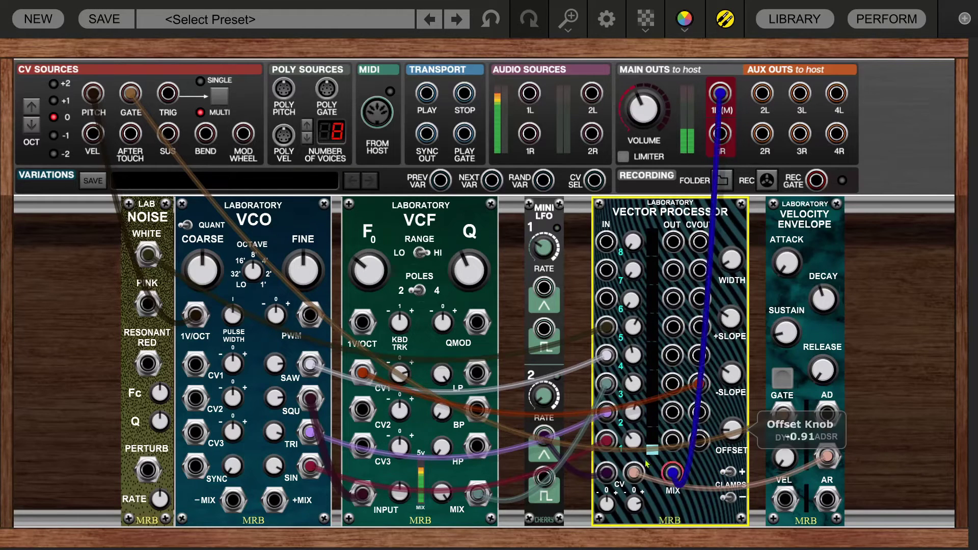
click(396, 362)
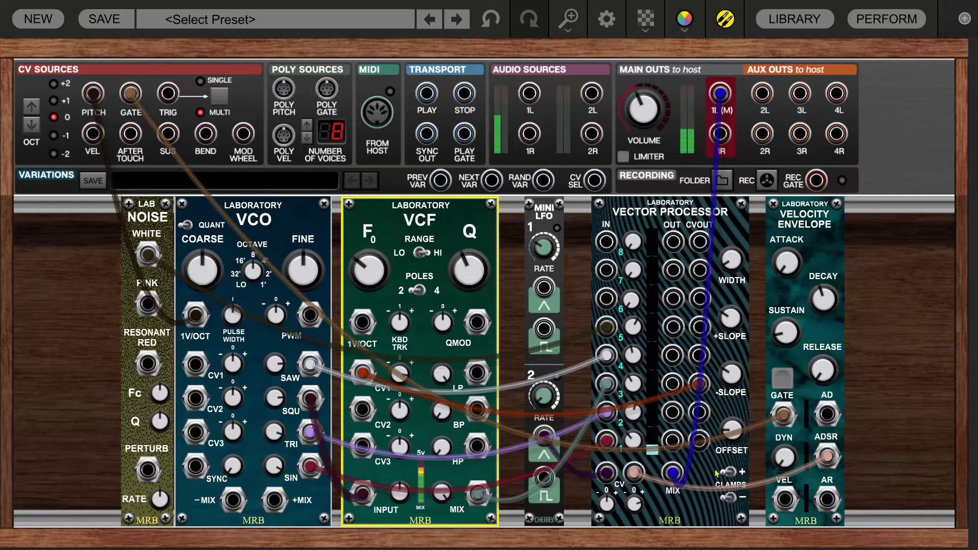
drag(728, 431, 711, 445)
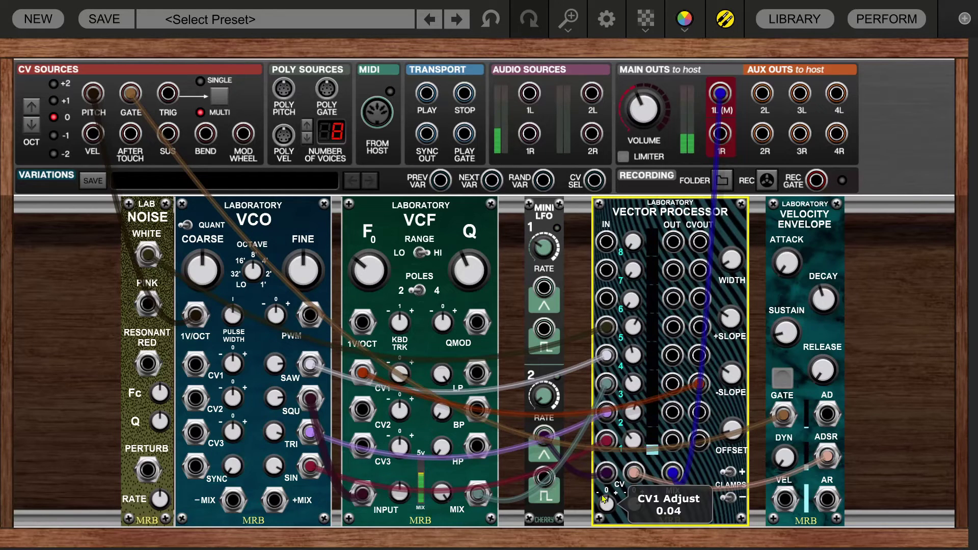
Step: Raise the Vector Processor's CV1 adjust to about 0.13 and increase the rate of Mini LFO 2
mouse_move(604, 496)
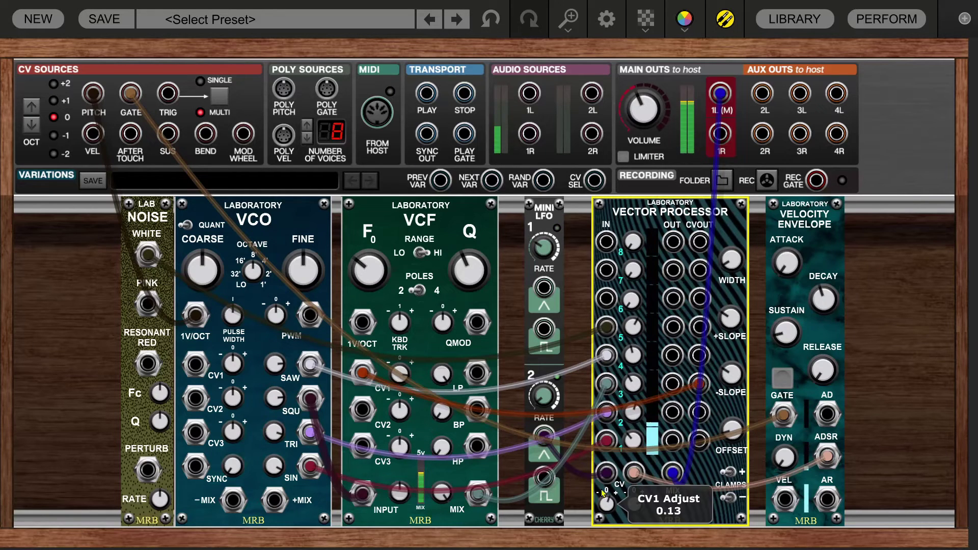
click(539, 402)
drag(540, 402, 541, 382)
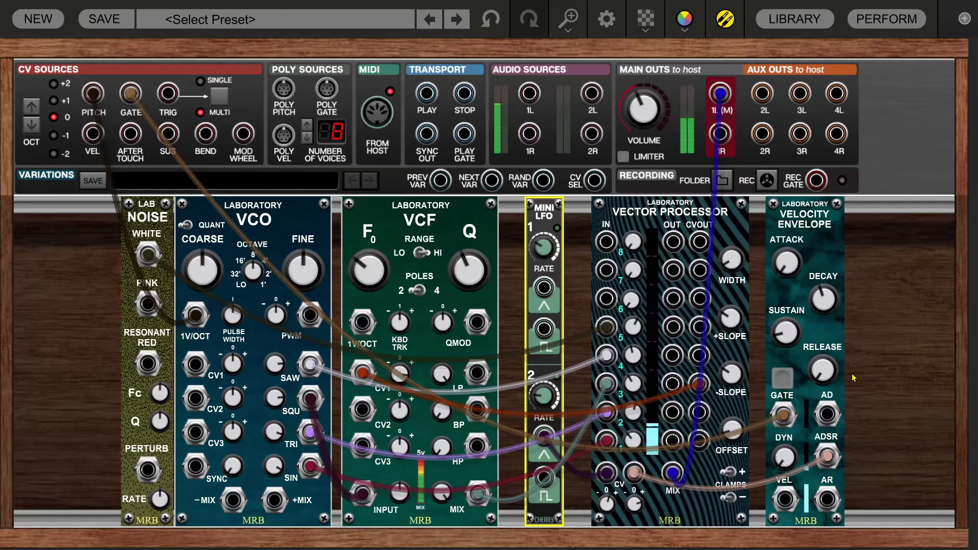
Step: Fine-tune the Vector Processor's CV2 adjust to change how far the envelope scans the channels
click(747, 439)
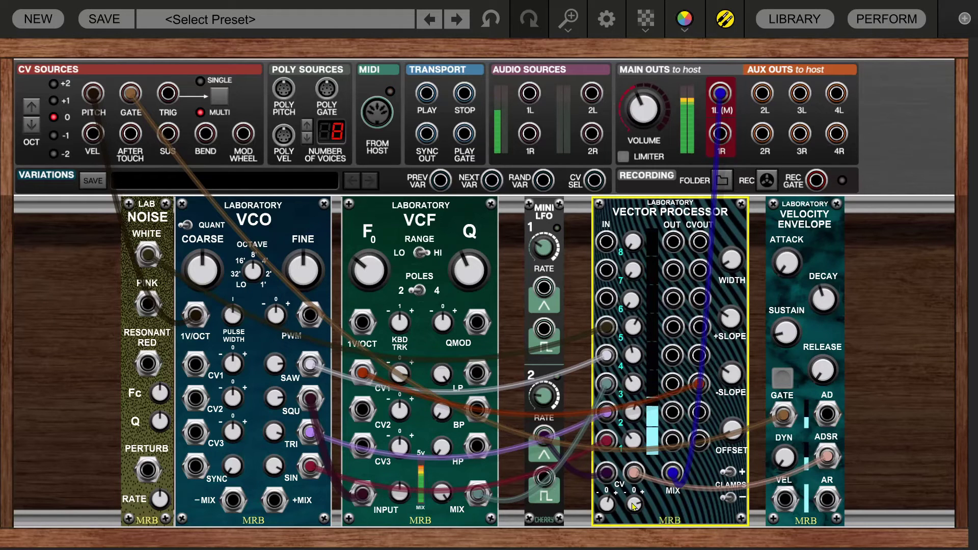
mouse_move(633, 504)
scroll(633, 503, down, 1)
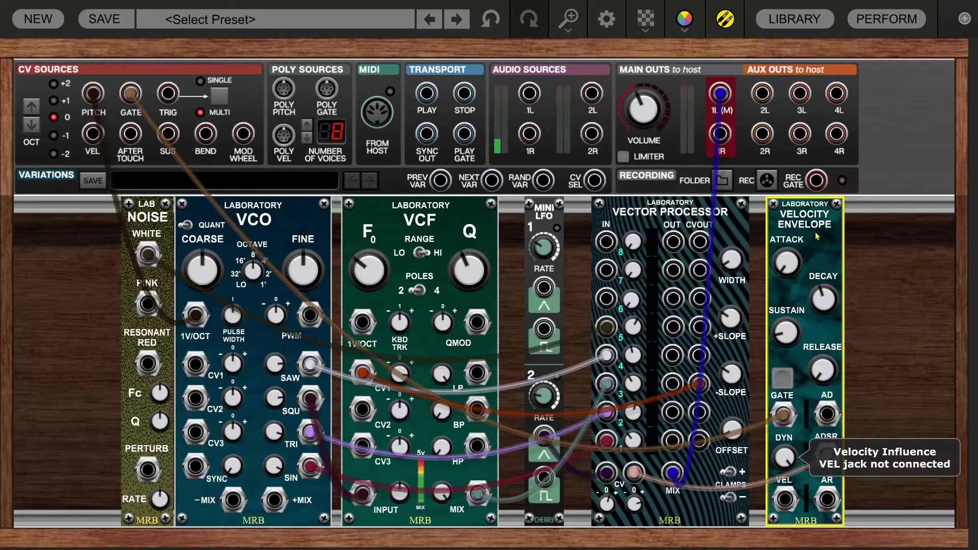
Step: Patch the CV Sources VEL output into the Velocity Envelope's VEL input
drag(784, 499, 92, 133)
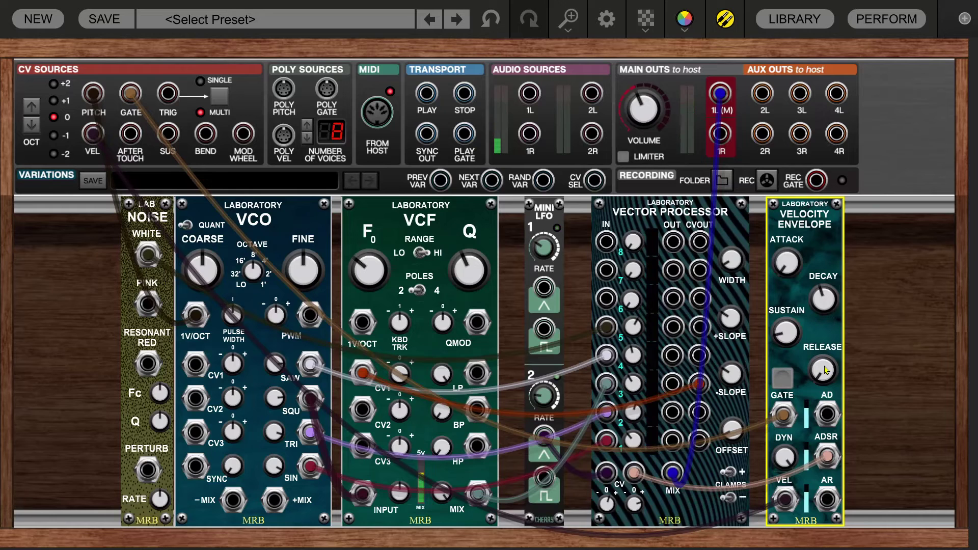
Step: Fine-tune the Velocity Envelope's release and the Vector Processor's CV2 adjust, leaving CV2 at about 0.66
drag(821, 368, 814, 333)
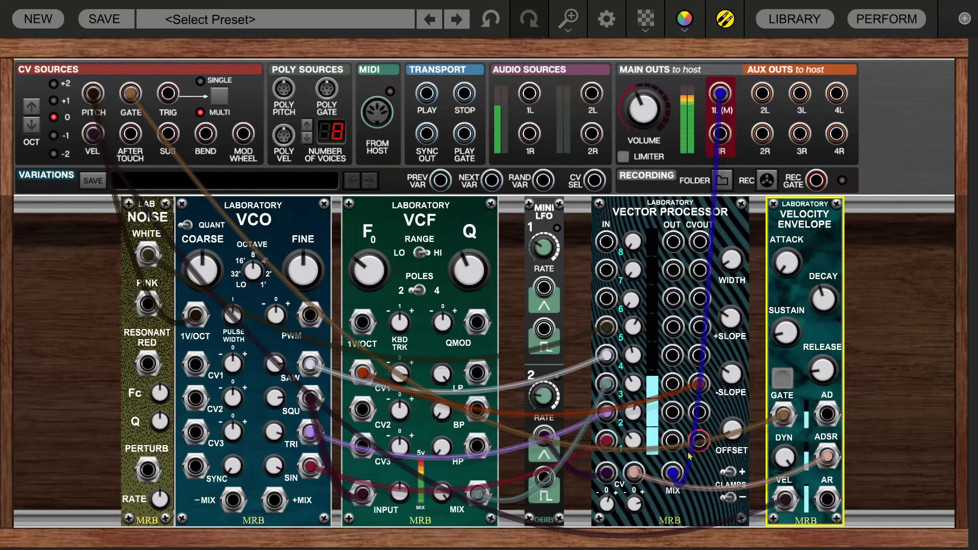
click(637, 490)
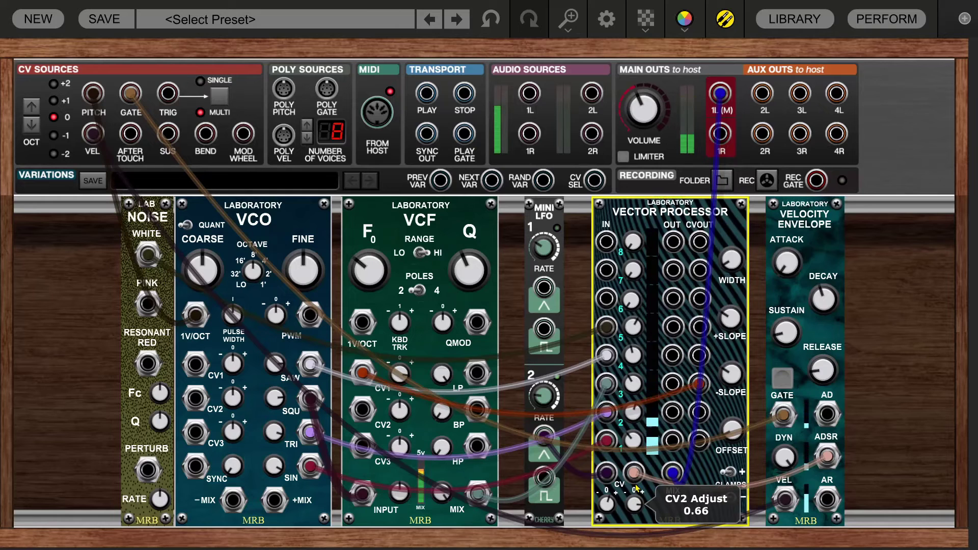
mouse_move(635, 487)
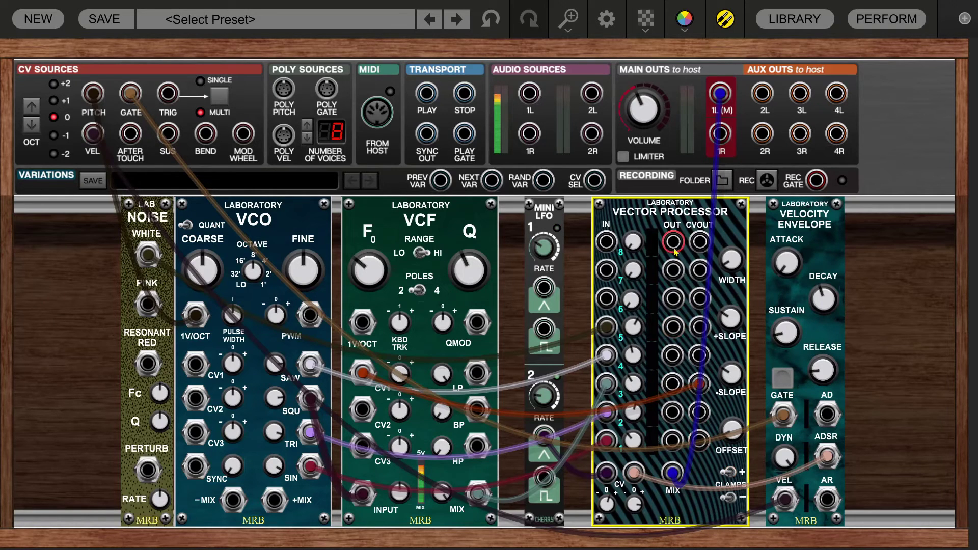
Step: Readjust the Vector Processor's CV1 amount and the rate of Mini LFO 2
drag(612, 502, 604, 471)
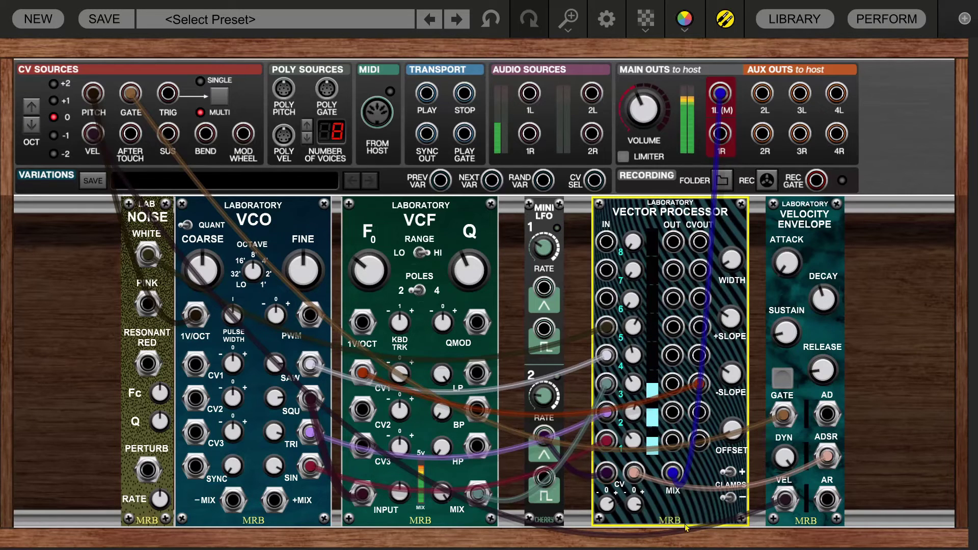
drag(543, 396, 548, 422)
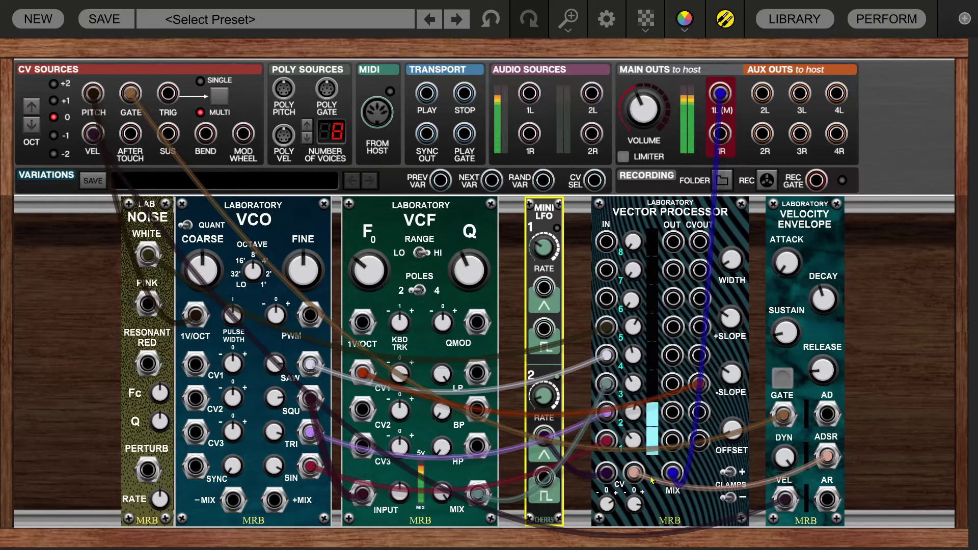
Step: Try the Vector Processor's minus and plus clamp switches
click(729, 504)
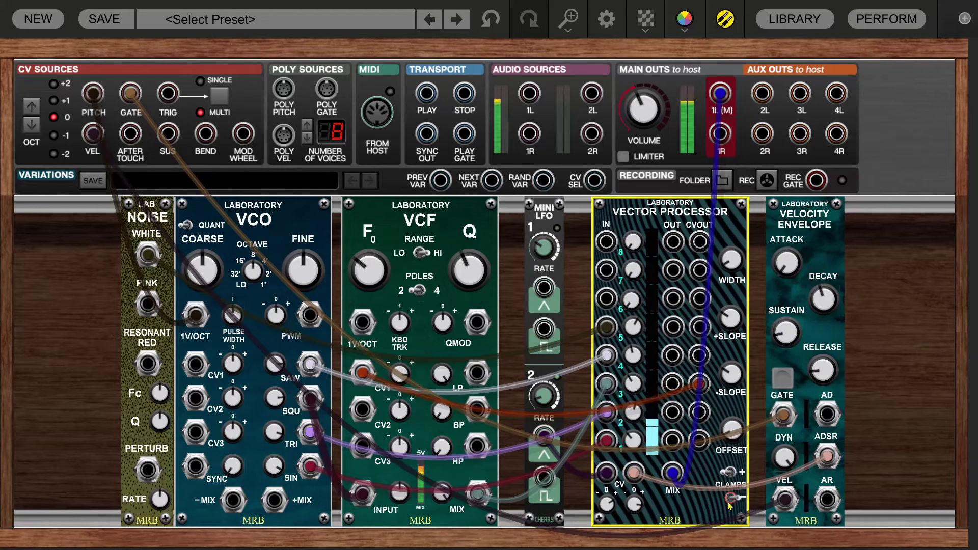
click(729, 473)
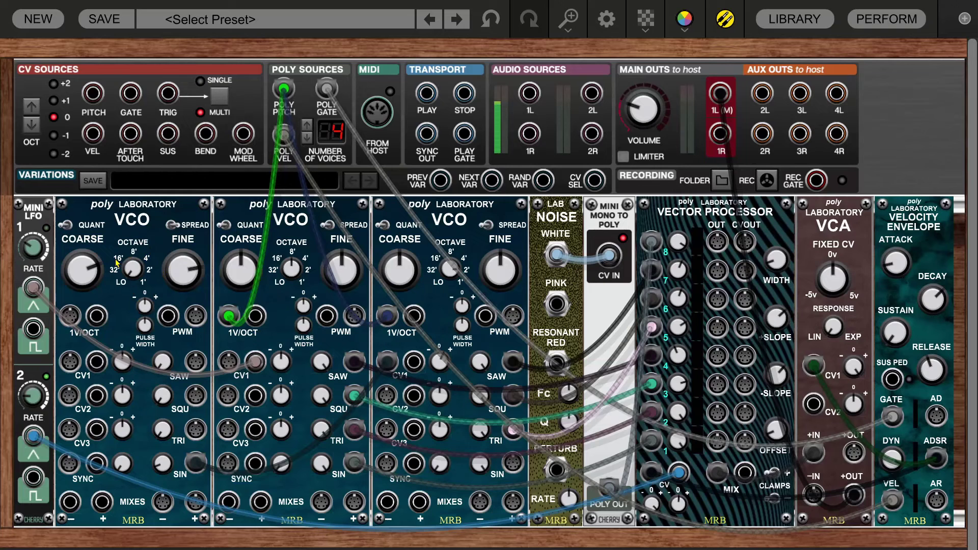
Step: Examine how the poly VCOs feed the poly Vector Processor's inputs, and hide the patch cables
mouse_move(128, 276)
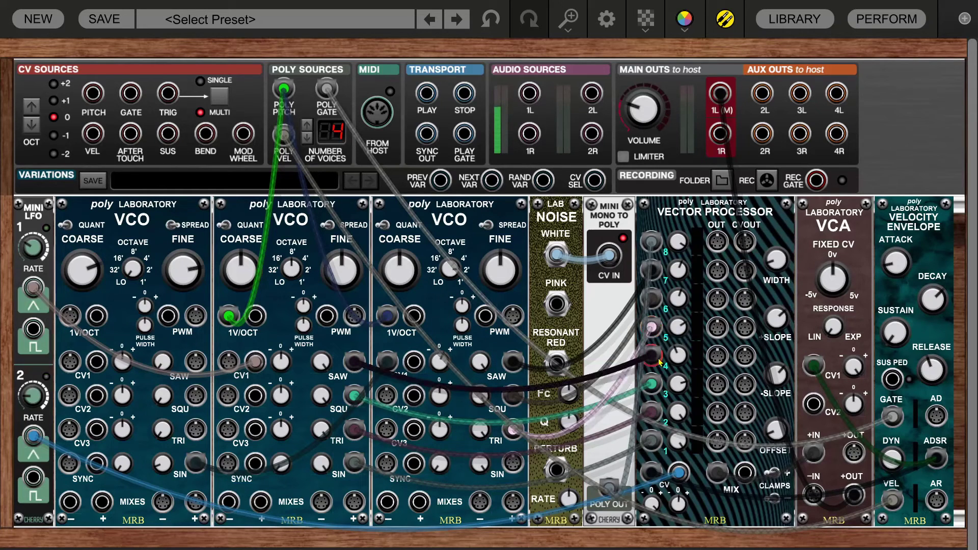
drag(655, 357, 651, 243)
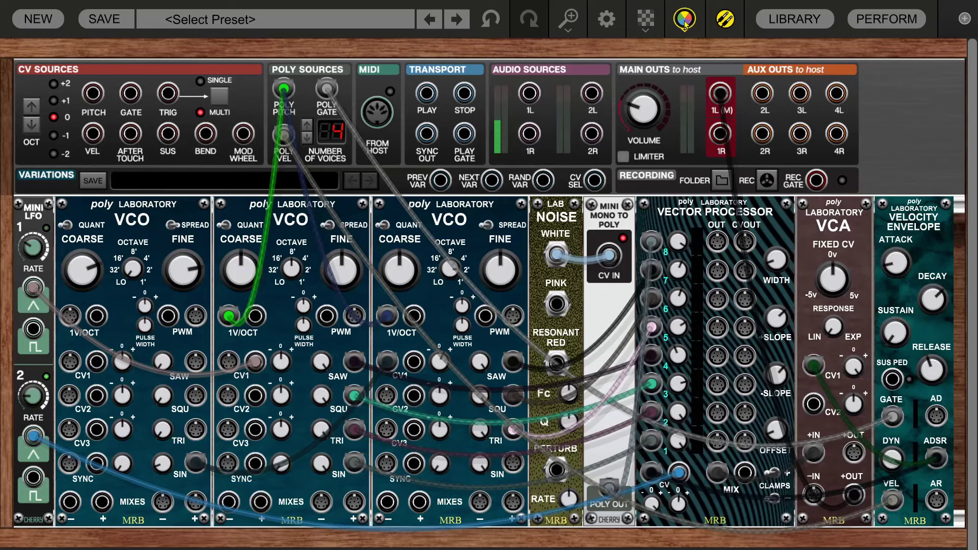
click(724, 23)
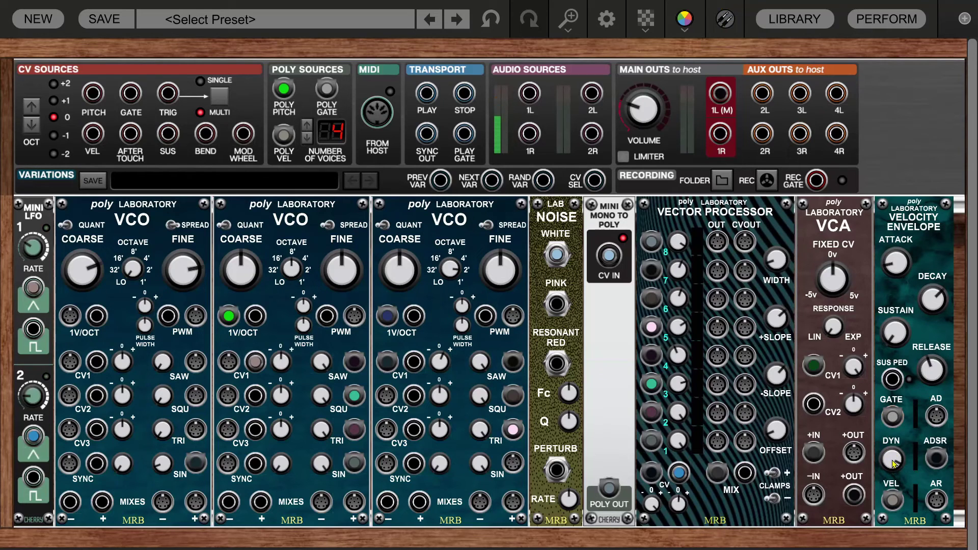
Step: Set the poly Vector Processor's minus slope to 0.00 db/volt
mouse_move(893, 462)
drag(775, 382, 775, 418)
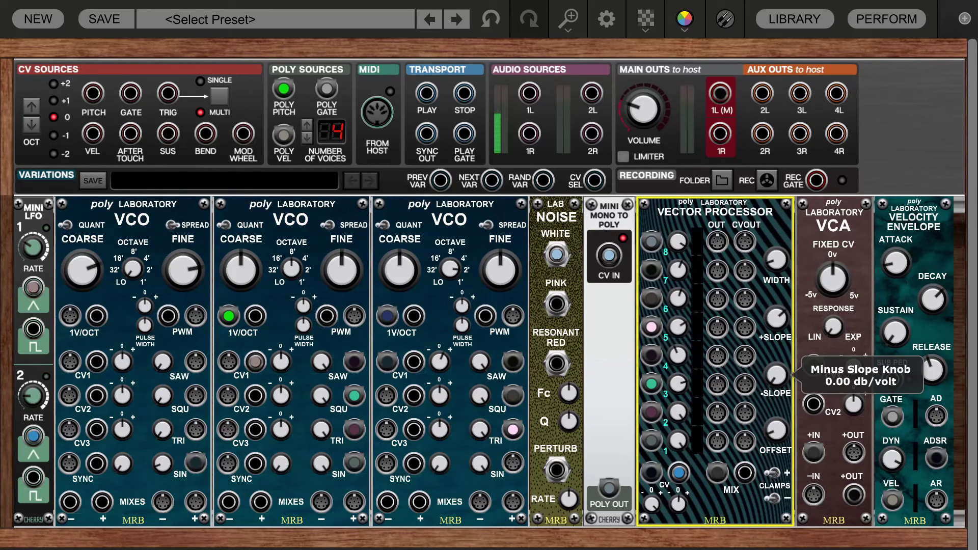
Step: Lower the main output volume and show the patch cables again
drag(657, 117, 662, 137)
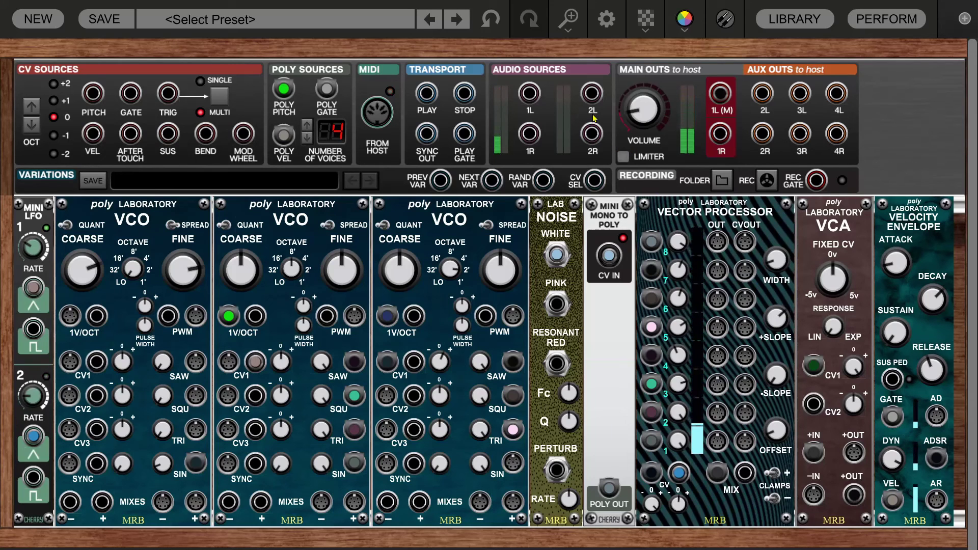
click(725, 19)
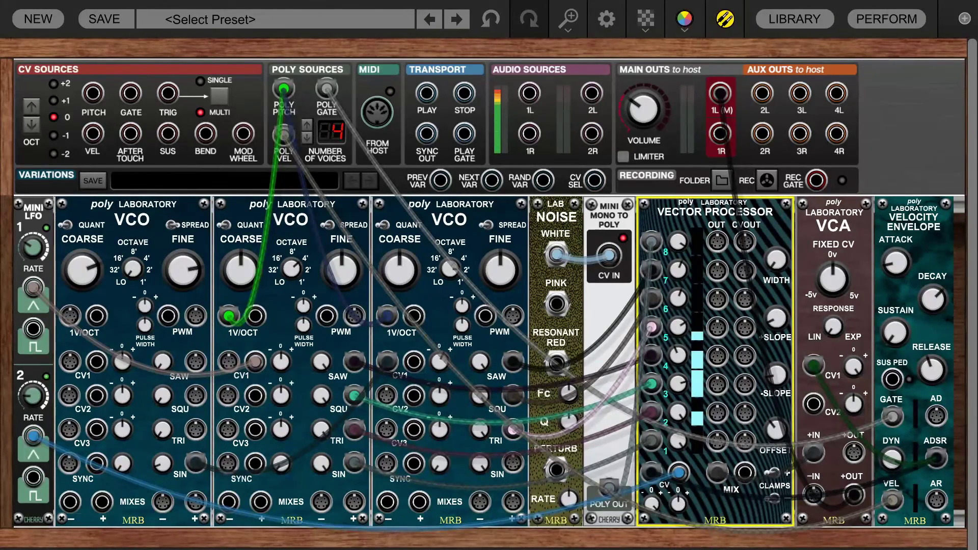